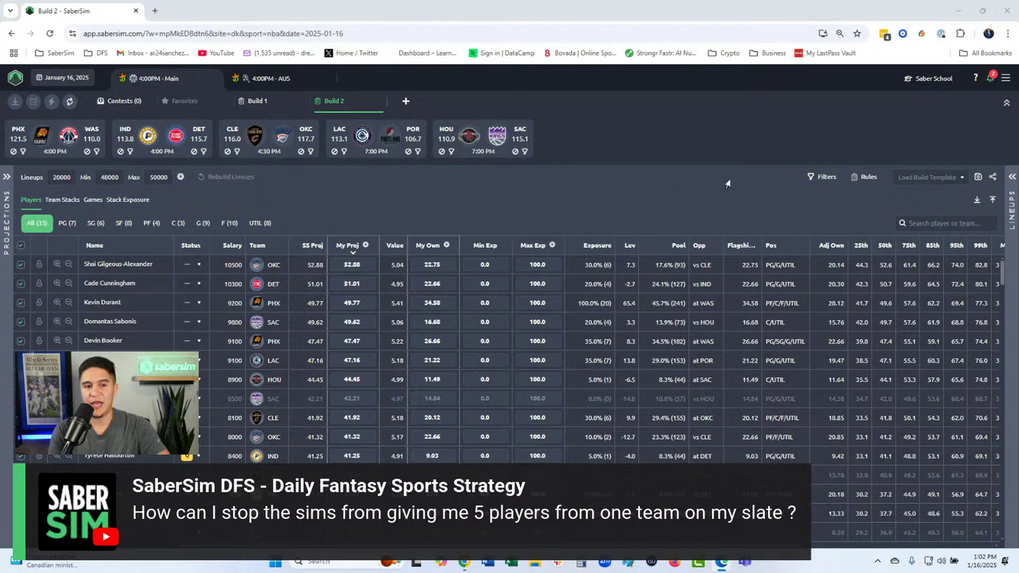
Draft an automatic group rule using no more than 4 primary players grouped by team, then cancel it.
{"action": "left_click", "coordinate": [865, 178]}
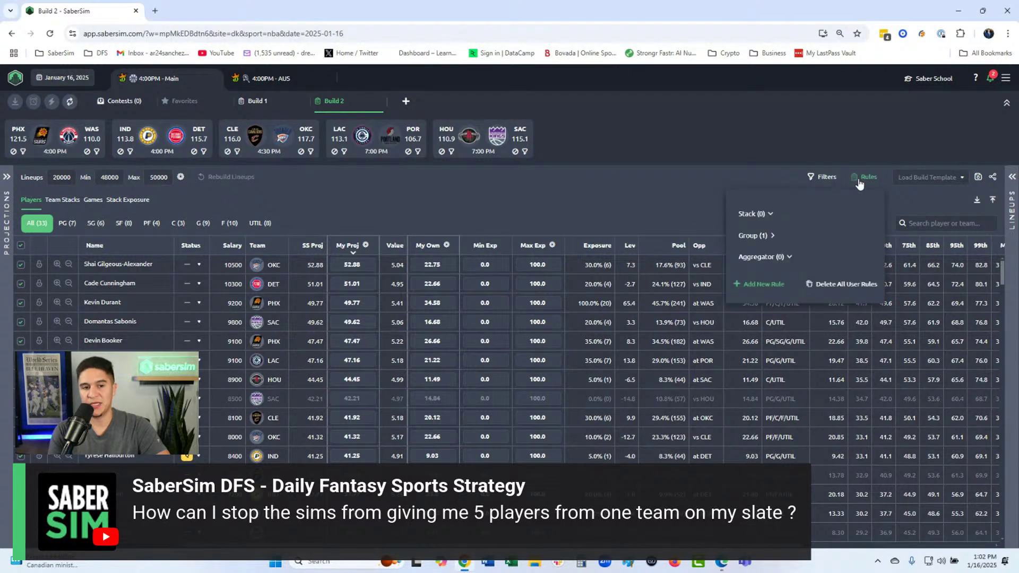
{"action": "left_click", "coordinate": [764, 284]}
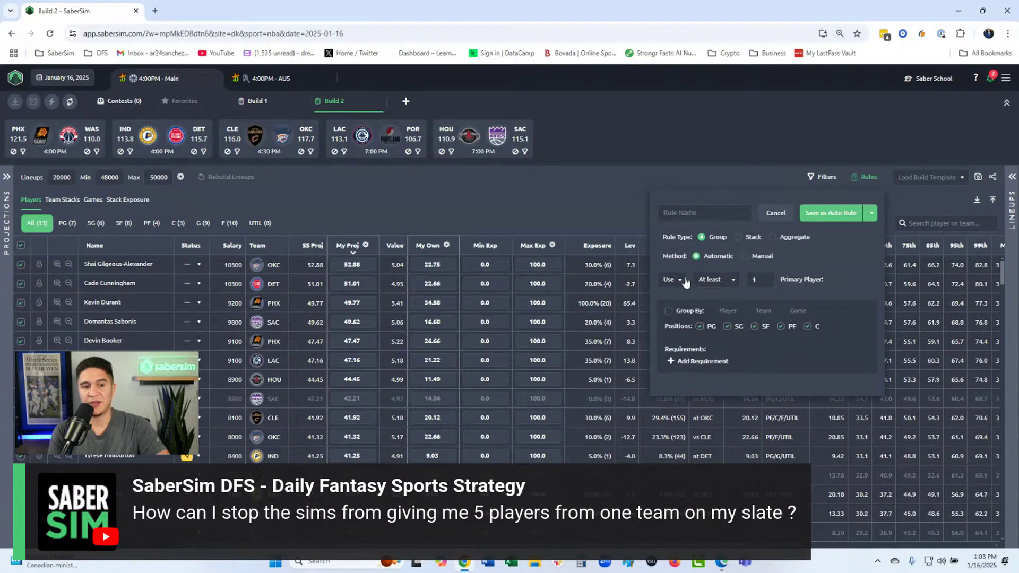
{"action": "left_click", "coordinate": [716, 280]}
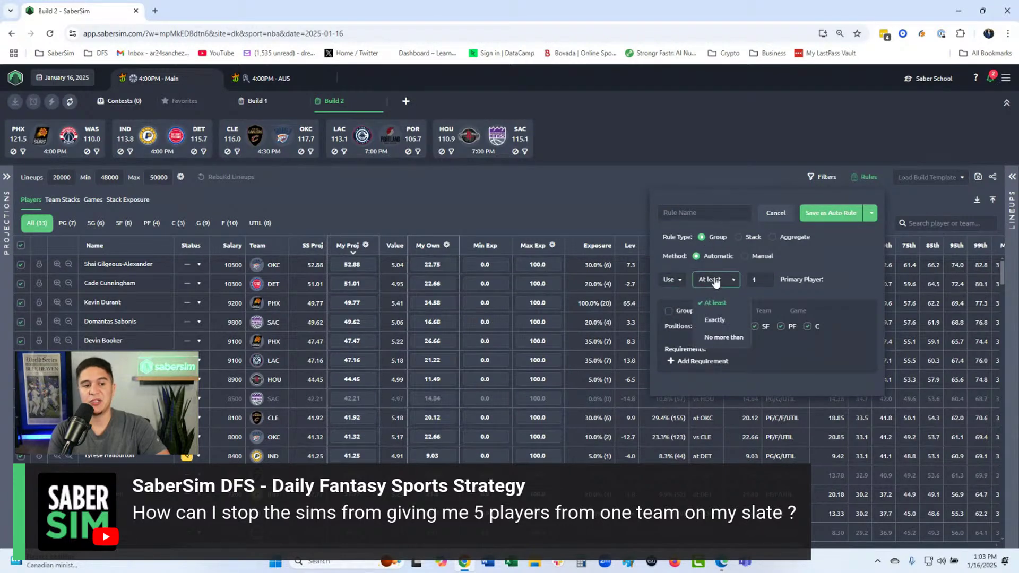
{"action": "left_click", "coordinate": [715, 340]}
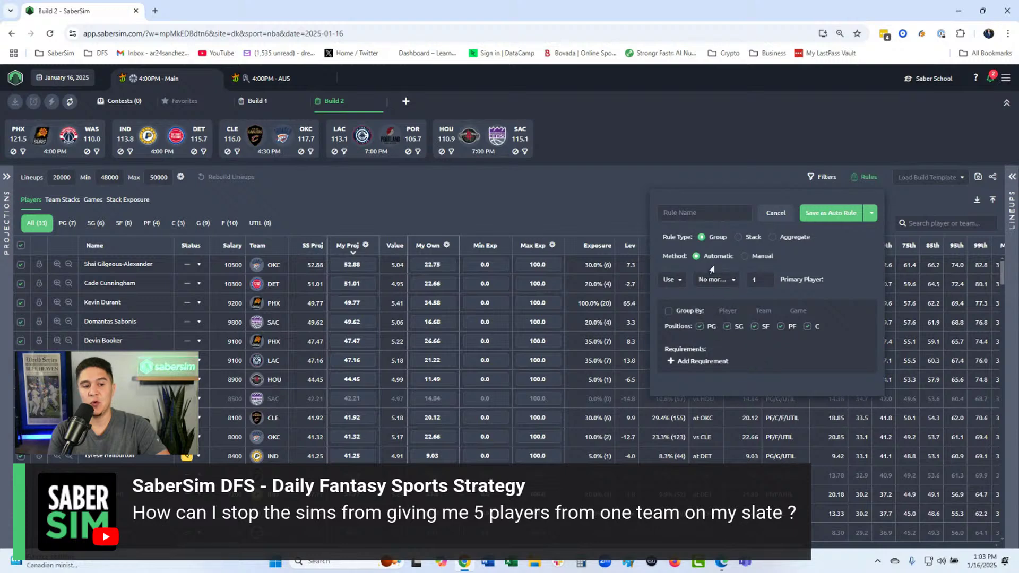
{"action": "left_click", "coordinate": [765, 278]}
{"action": "left_click", "coordinate": [668, 311]}
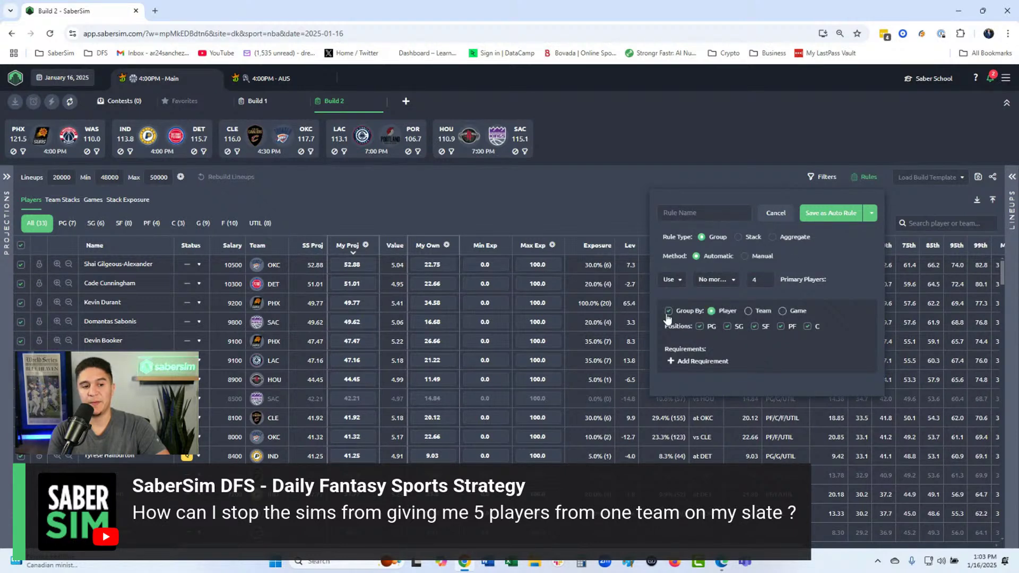
{"action": "left_click", "coordinate": [748, 312]}
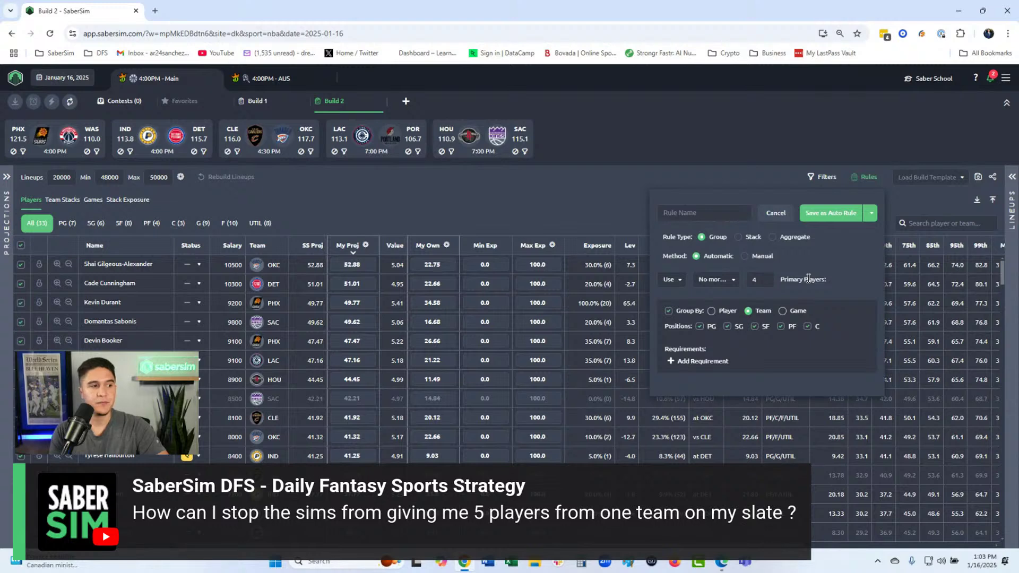
{"action": "left_click", "coordinate": [775, 213]}
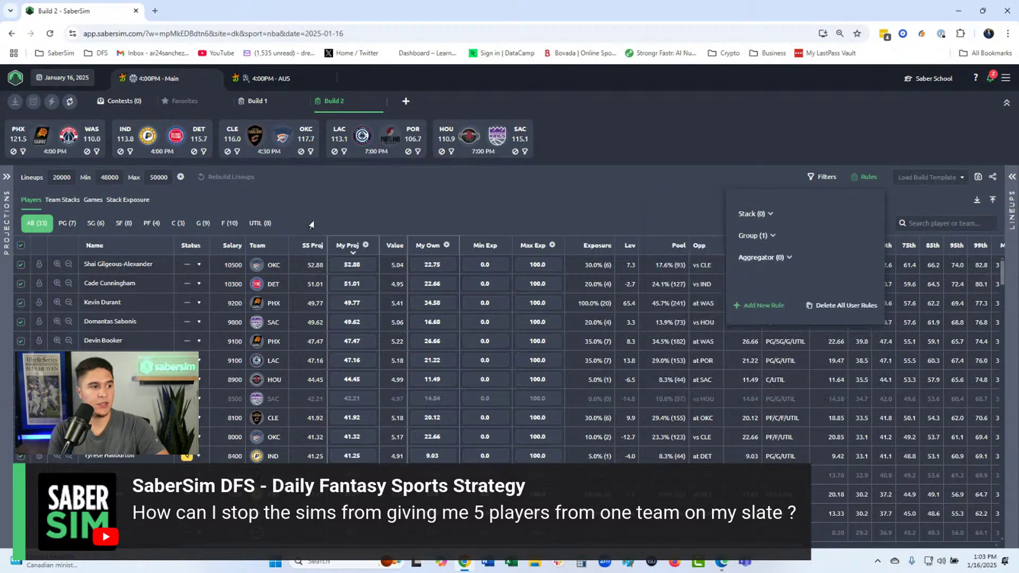
Set the number of lineups for Build 2 to 500.
{"action": "left_click", "coordinate": [62, 178]}
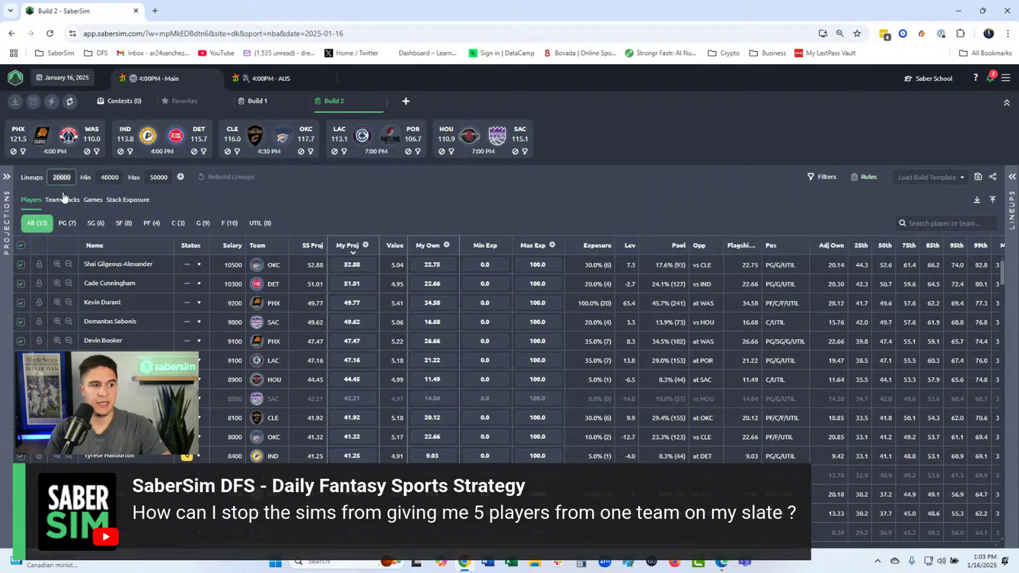
{"action": "key", "text": "ctrl+a"}
{"action": "type", "text": "500"}
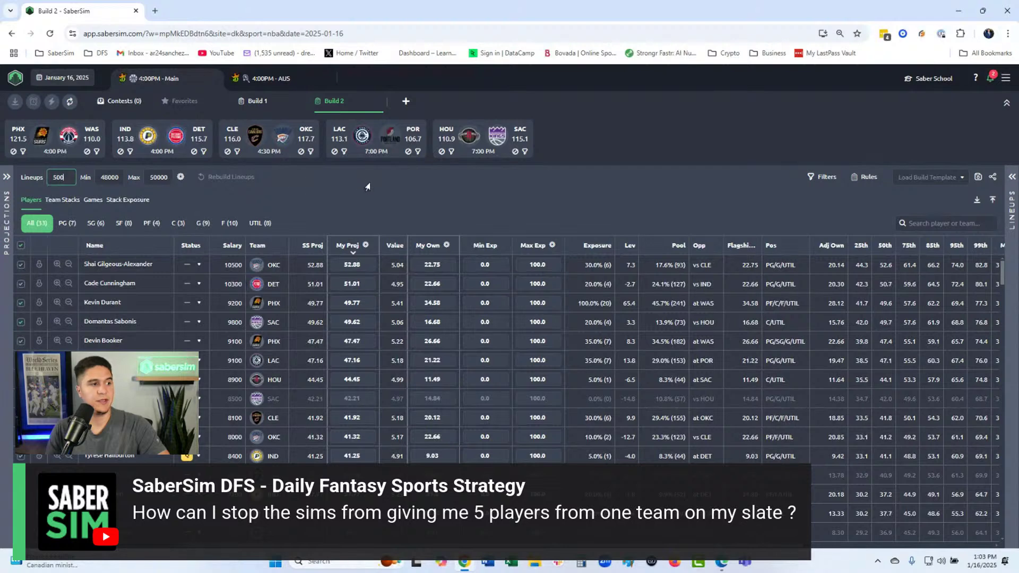
{"action": "left_click", "coordinate": [367, 187]}
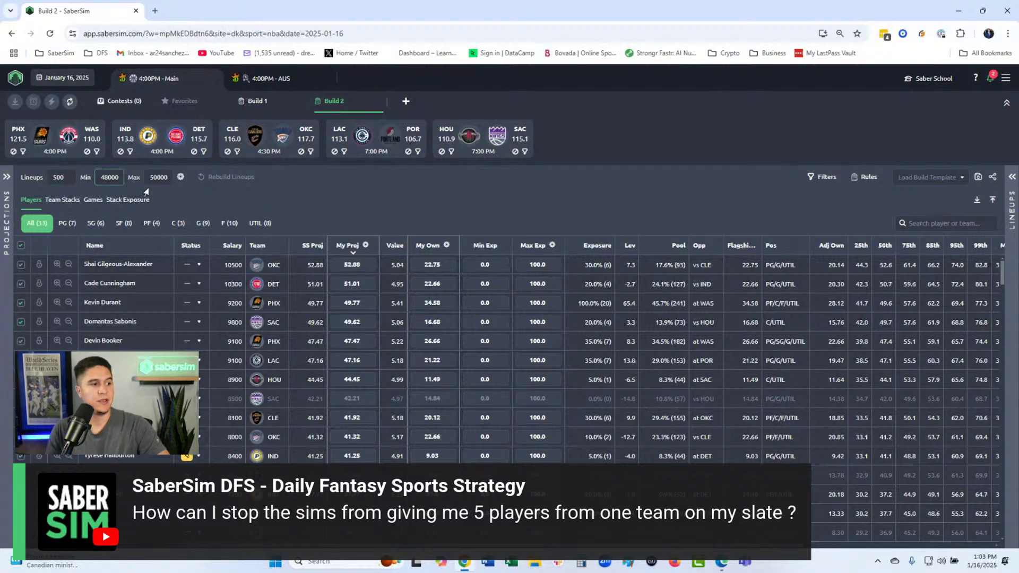
Set My Proj to 53 for Shai Gilgeous-Alexander and 52 for Cade Cunningham, and rebuild the lineups.
{"action": "left_click", "coordinate": [333, 284]}
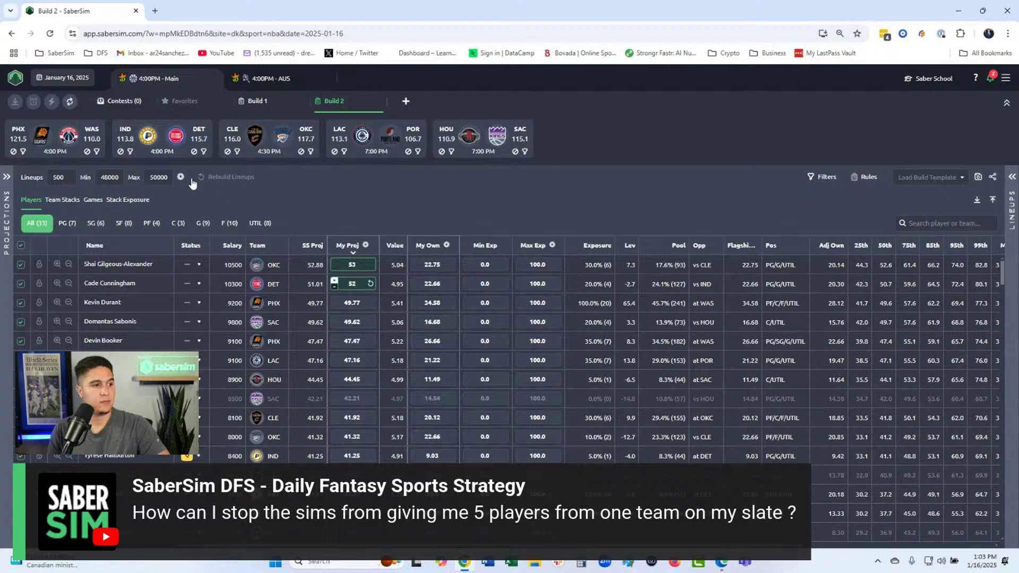
{"action": "left_click", "coordinate": [232, 177]}
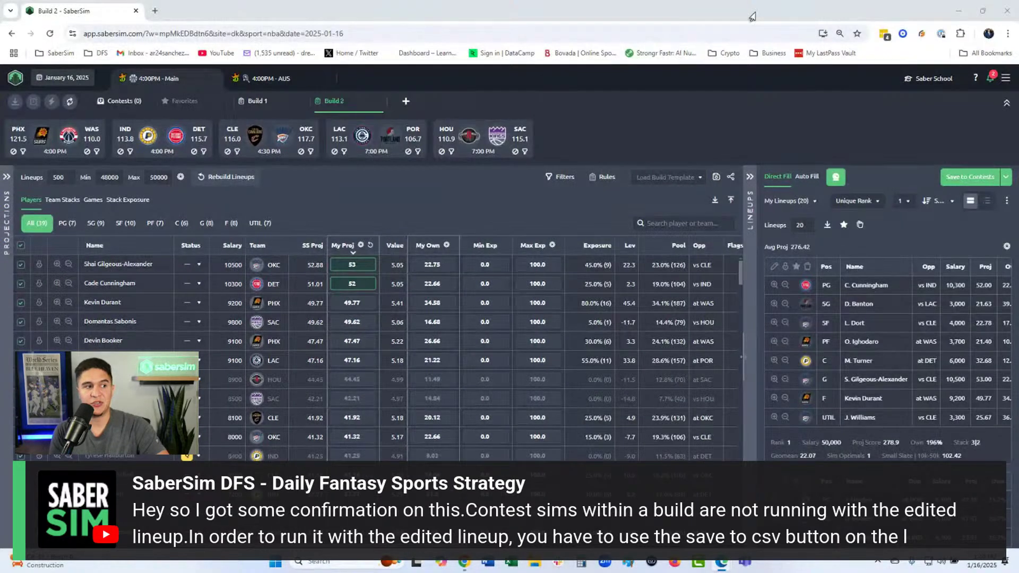
Run the contest sims on the rebuilt lineups.
{"action": "left_click", "coordinate": [829, 178]}
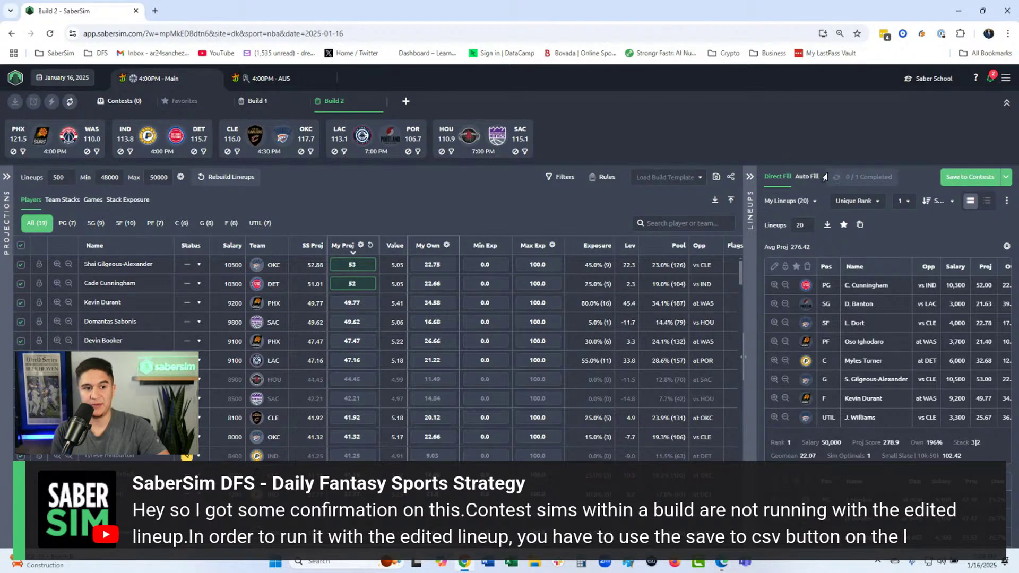
{"action": "left_click", "coordinate": [802, 201]}
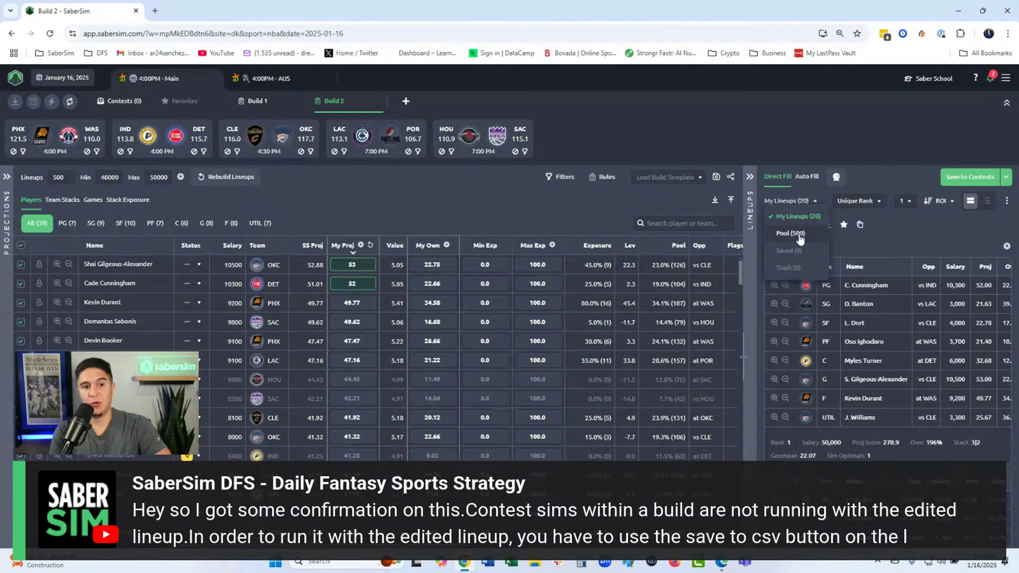
{"action": "left_click", "coordinate": [857, 177]}
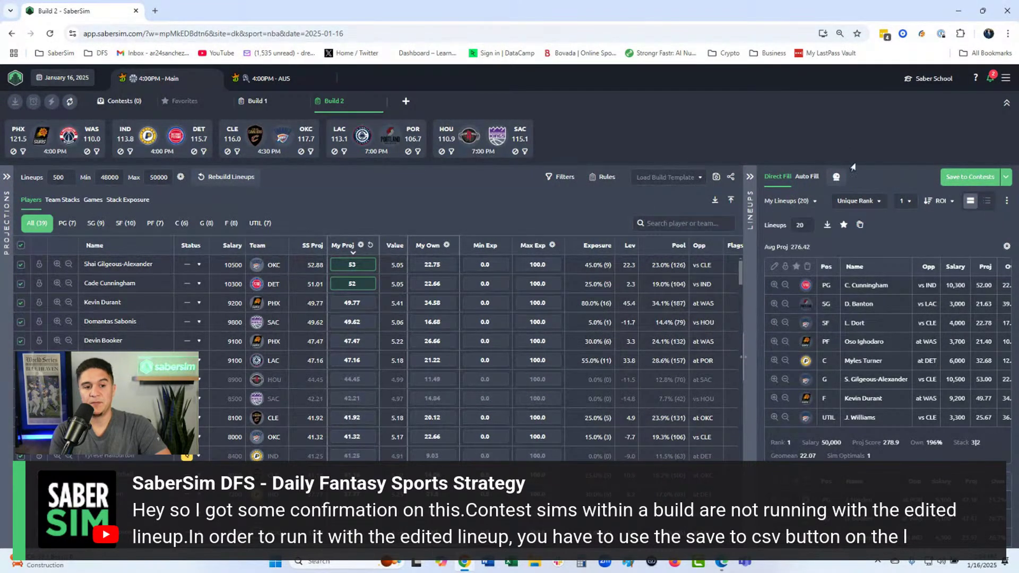
Sort the lineups by the contest sims metric for the NBA $300K Alley Oop [$100K to 1st] contest.
{"action": "scroll", "coordinate": [836, 447], "scroll_direction": "down", "scroll_amount": 2}
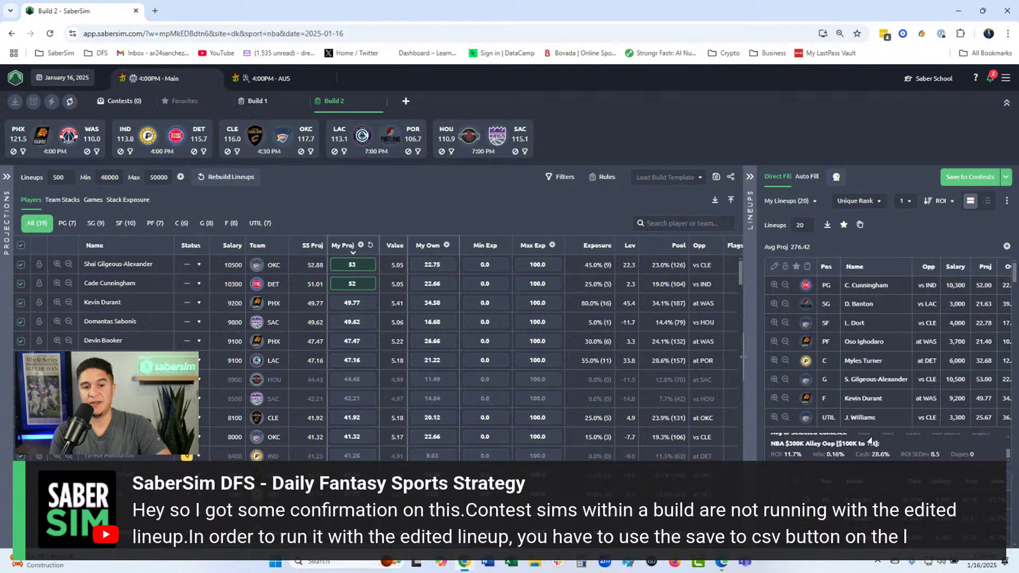
{"action": "left_click", "coordinate": [939, 201]}
{"action": "mouse_move", "coordinate": [966, 251]}
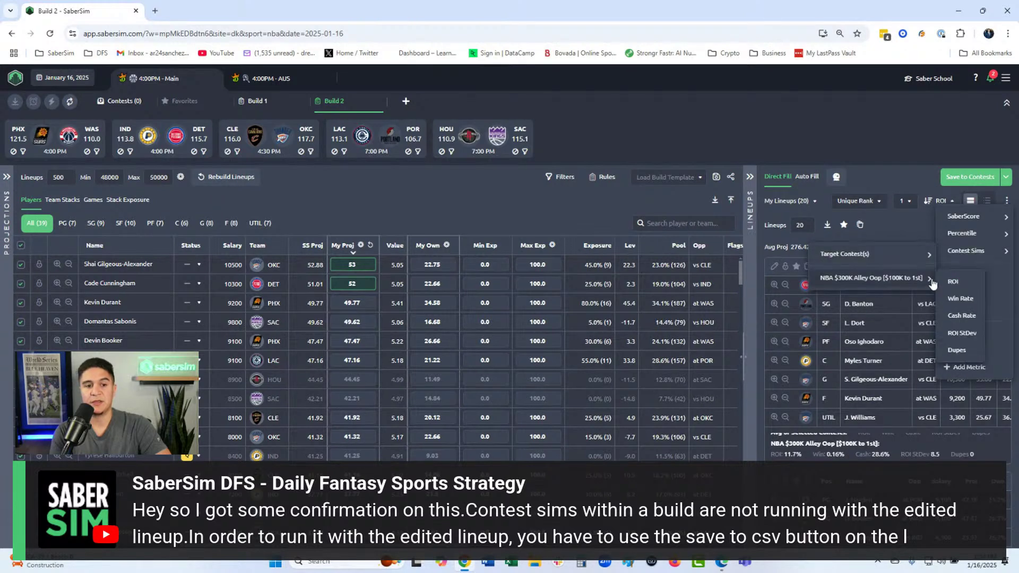
{"action": "left_click", "coordinate": [897, 280]}
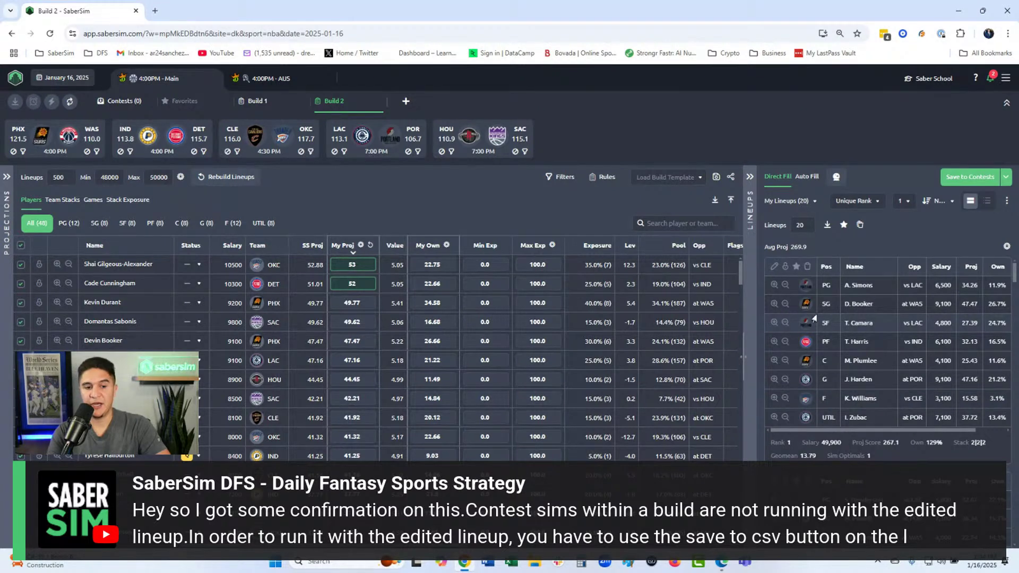
Edit the first lineup by replacing James Harden with De'Aaron Fox in the G slot, and save it.
{"action": "left_click", "coordinate": [774, 267]}
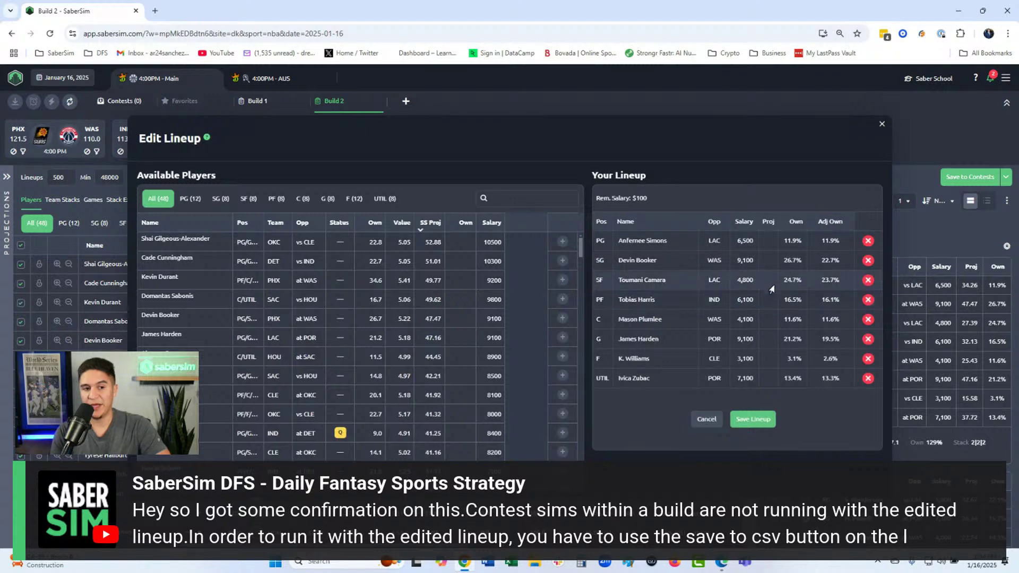
{"action": "left_click", "coordinate": [908, 242]}
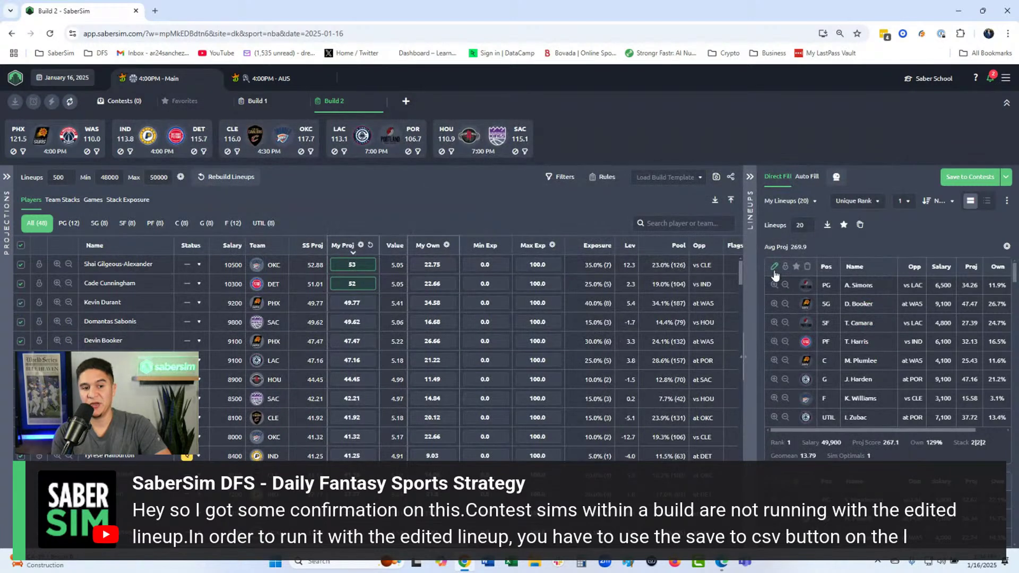
{"action": "left_click", "coordinate": [775, 267]}
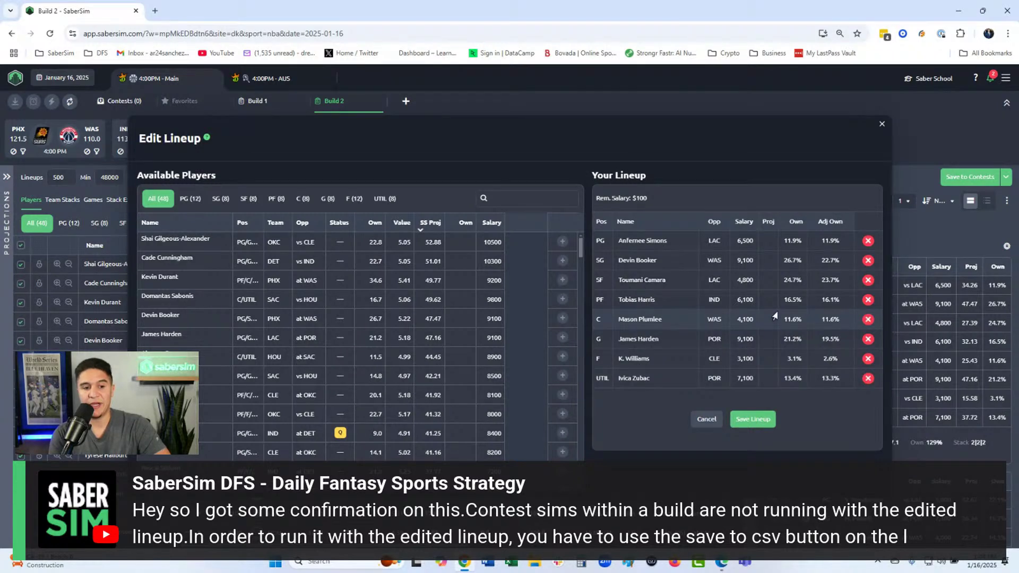
{"action": "left_click", "coordinate": [868, 339]}
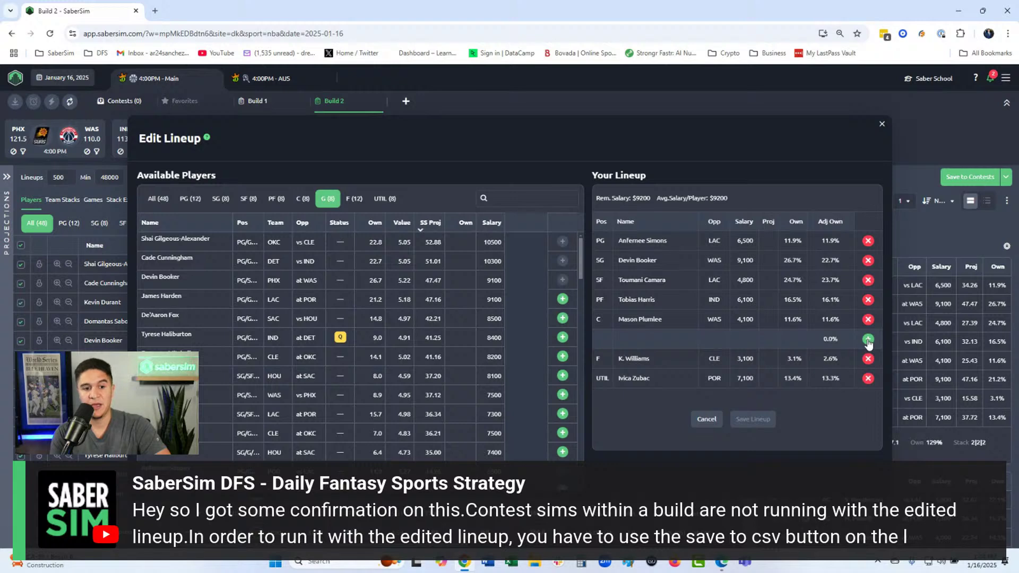
{"action": "left_click", "coordinate": [562, 318]}
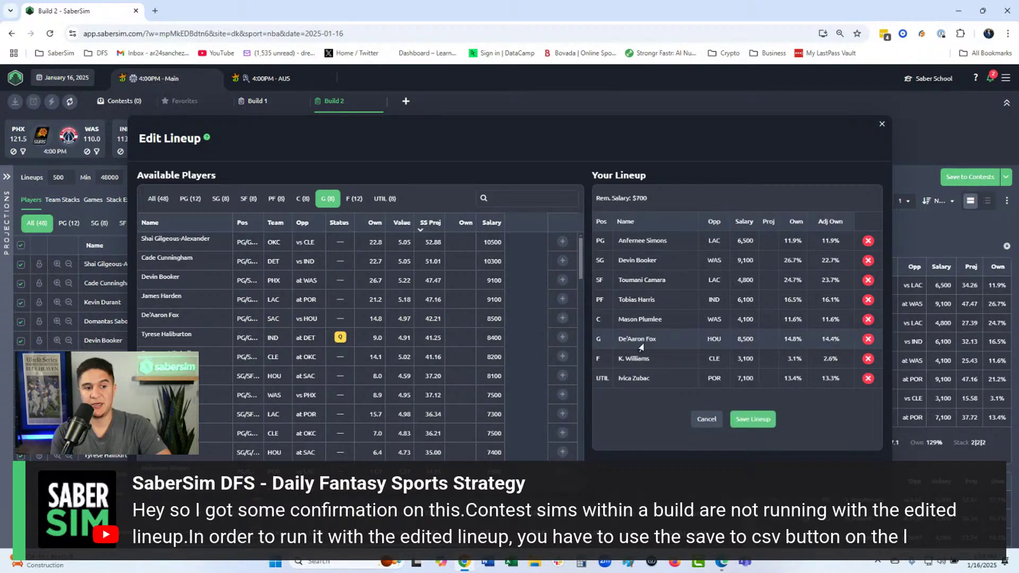
{"action": "left_click", "coordinate": [753, 420]}
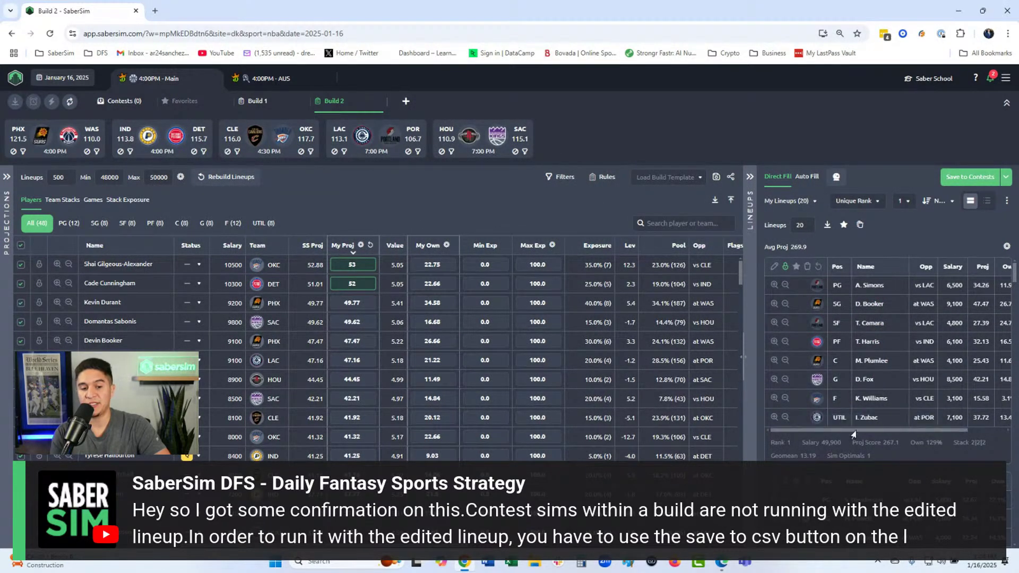
Inspect the edited lineup's contest sim metrics and the available lineup list views.
{"action": "mouse_move", "coordinate": [897, 450]}
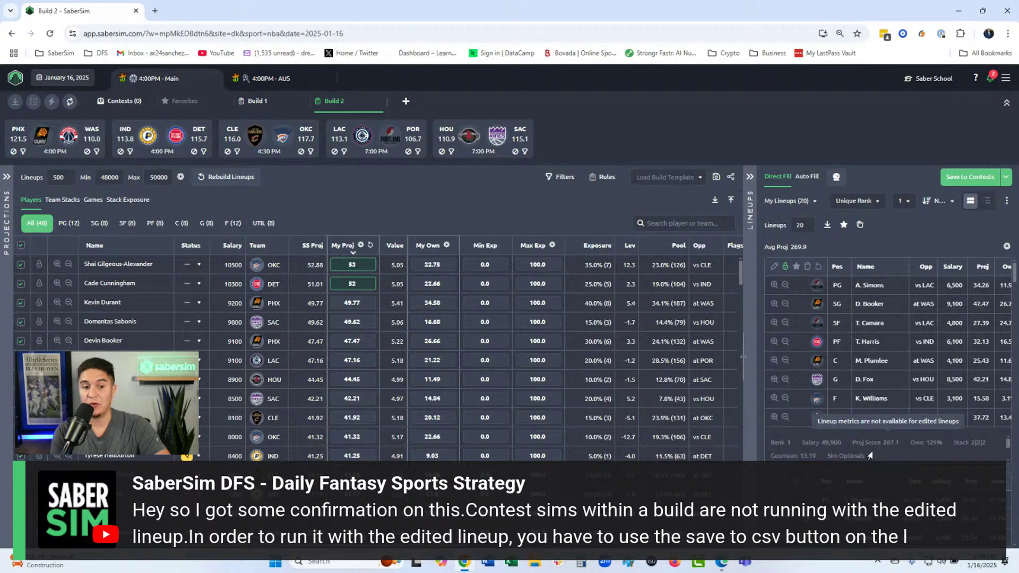
{"action": "scroll", "coordinate": [870, 455], "scroll_direction": "down", "scroll_amount": 2}
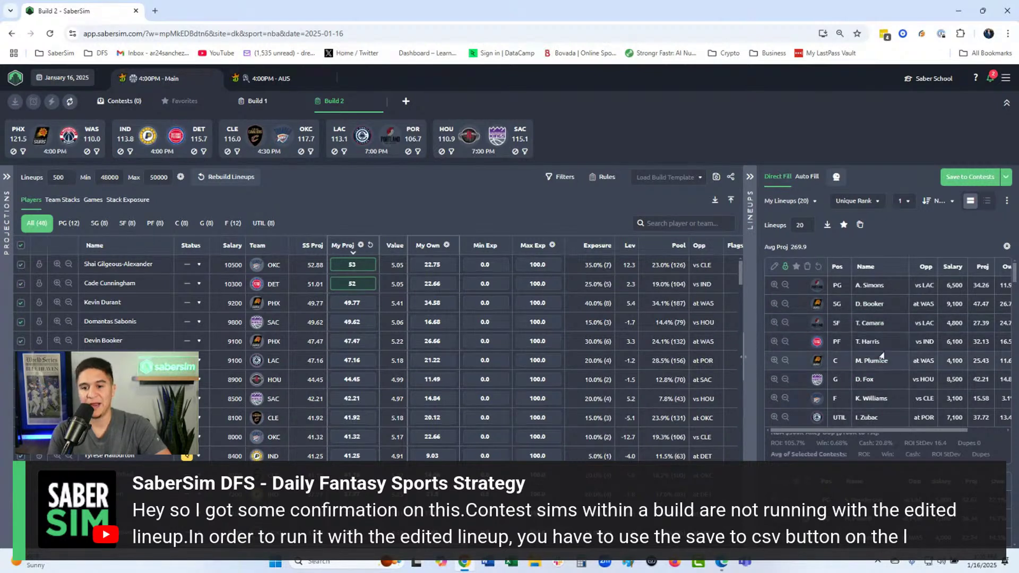
{"action": "left_click", "coordinate": [807, 204]}
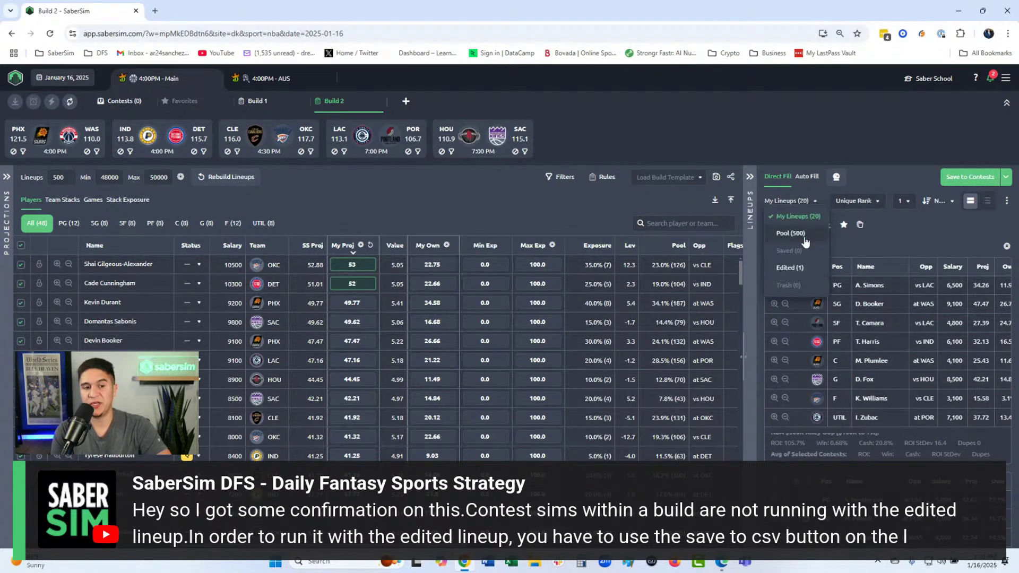
{"action": "left_click", "coordinate": [806, 181]}
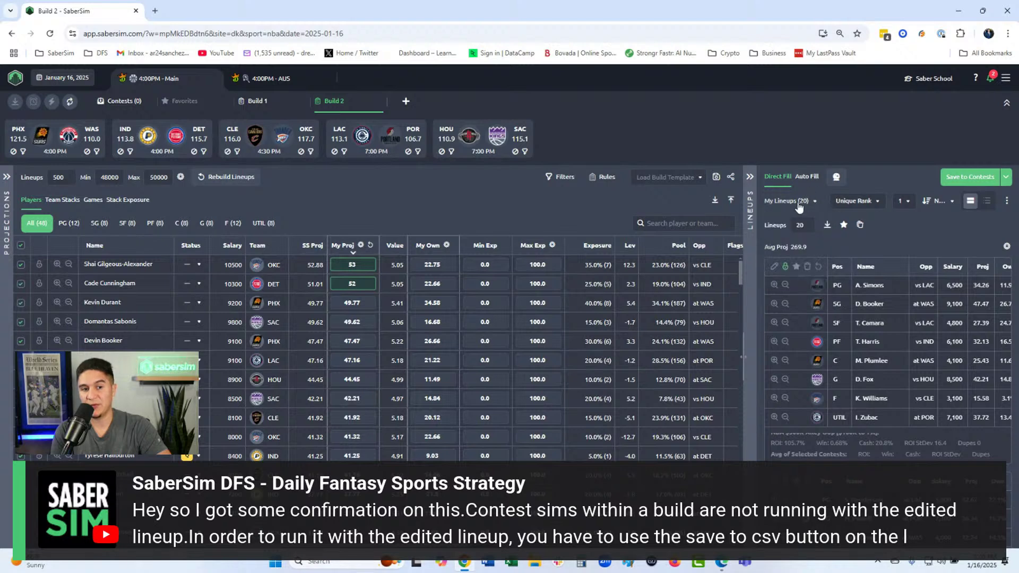
{"action": "left_click", "coordinate": [779, 179]}
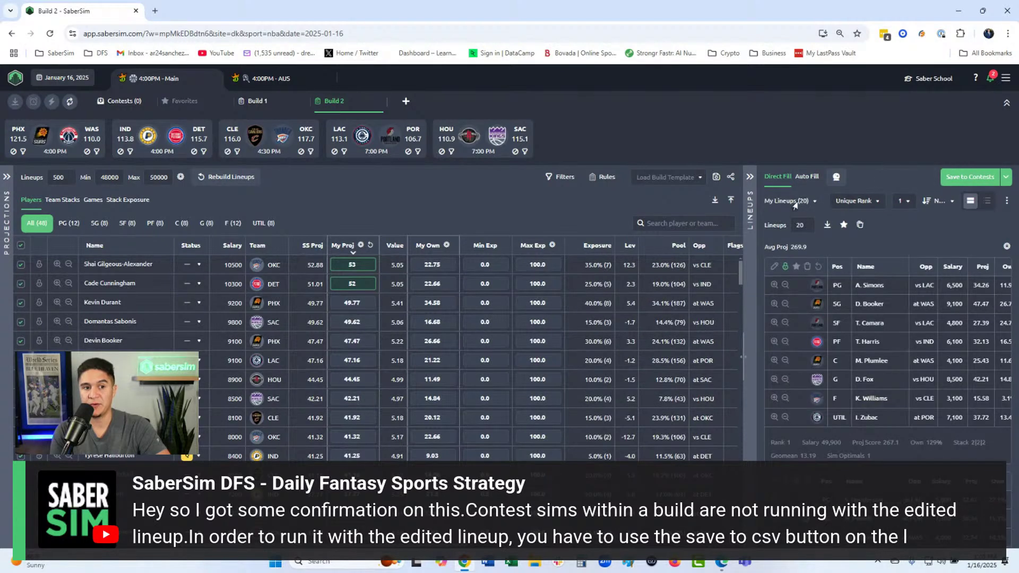
Download the 20 selected lineups, including the edited one, as a CSV file.
{"action": "left_click", "coordinate": [828, 226]}
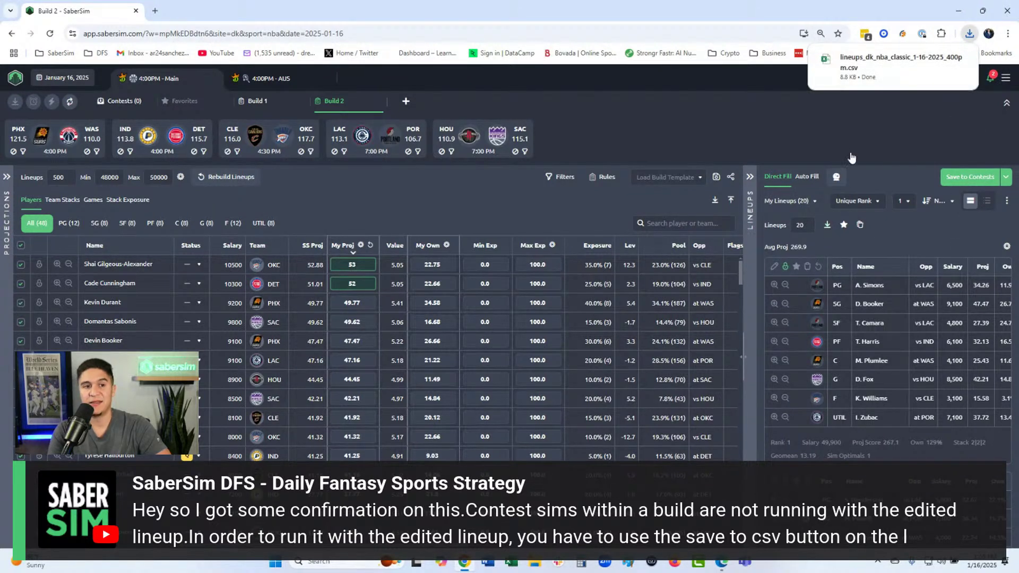
{"action": "mouse_move", "coordinate": [859, 71]}
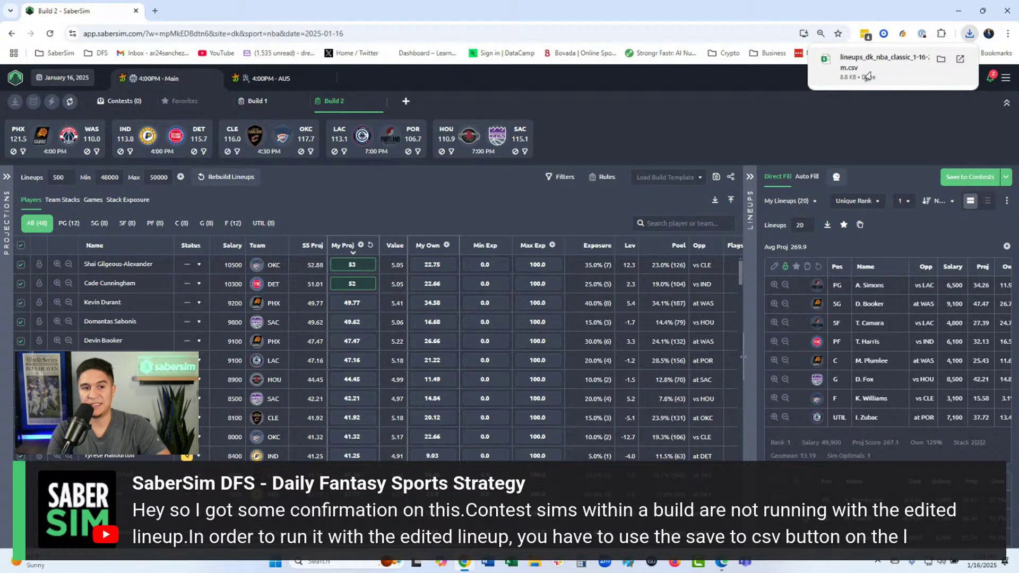
Create a third build and upload lineups_dk_nba_classic_1-16-2025_400pm from Downloads as its lineup pool.
{"action": "left_click", "coordinate": [413, 106]}
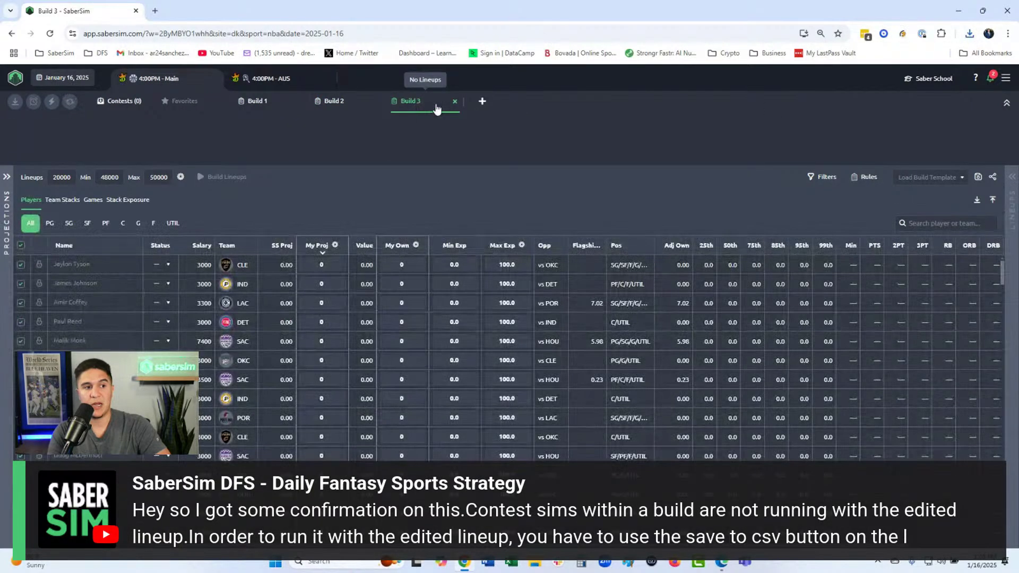
{"action": "left_click", "coordinate": [437, 106]}
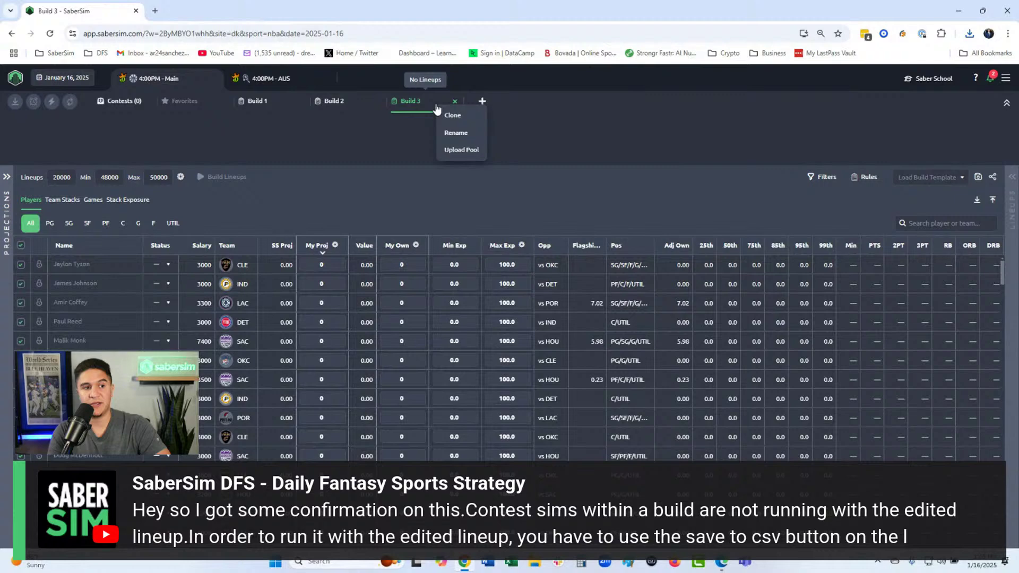
{"action": "left_click", "coordinate": [452, 154]}
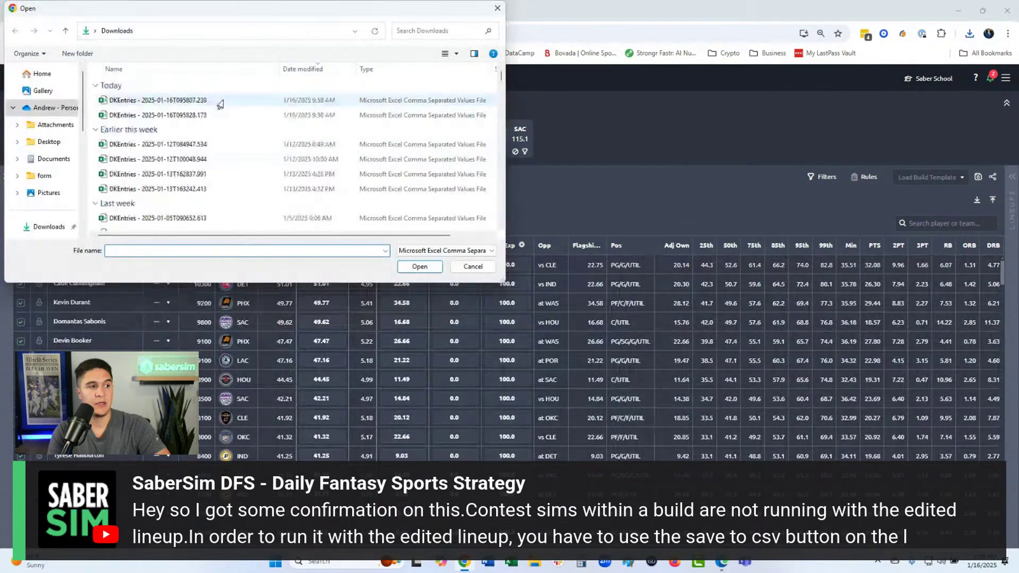
{"action": "left_click", "coordinate": [221, 100]}
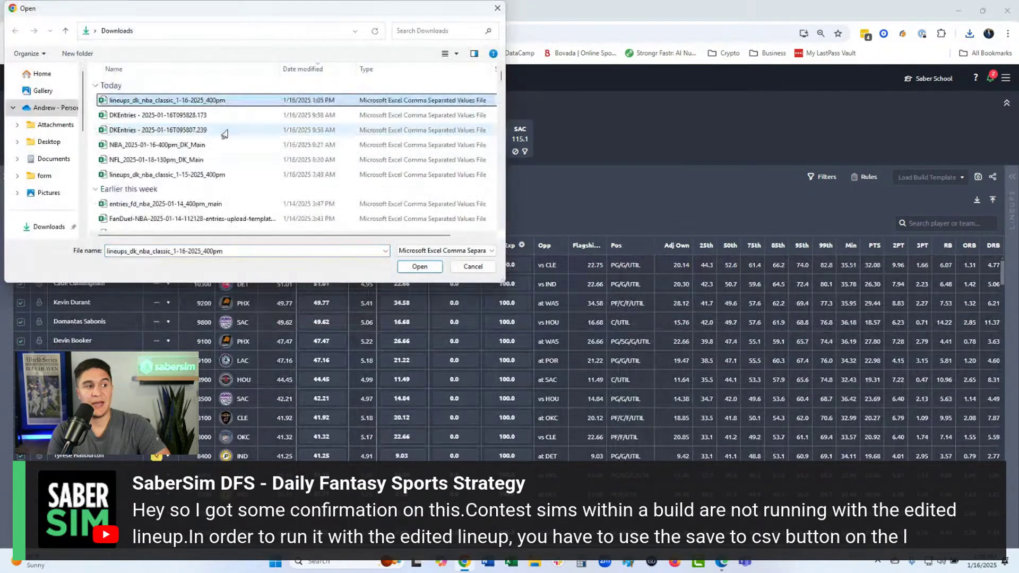
{"action": "left_click", "coordinate": [413, 268]}
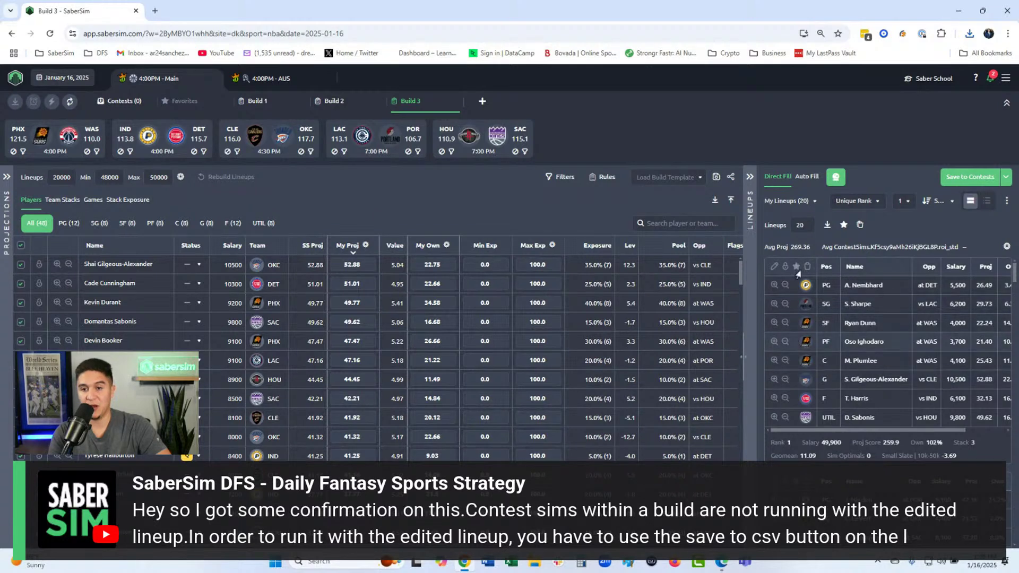
Find the edited lineup with De'Aaron Fox in the G slot and run contest sims on the uploaded lineups.
{"action": "scroll", "coordinate": [826, 310], "scroll_direction": "down", "scroll_amount": 6}
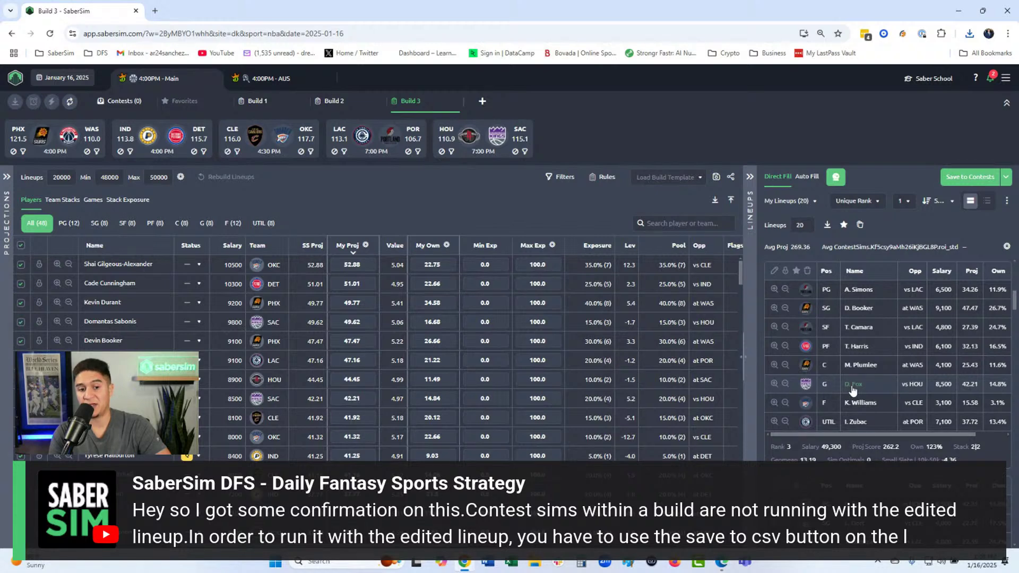
{"action": "left_click", "coordinate": [836, 178]}
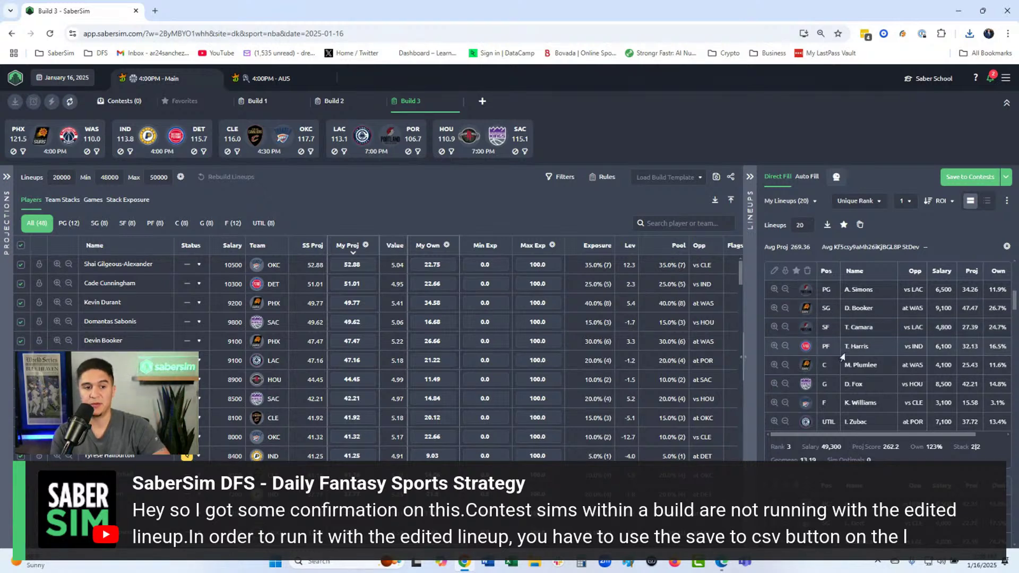
{"action": "scroll", "coordinate": [850, 450], "scroll_direction": "down", "scroll_amount": 2}
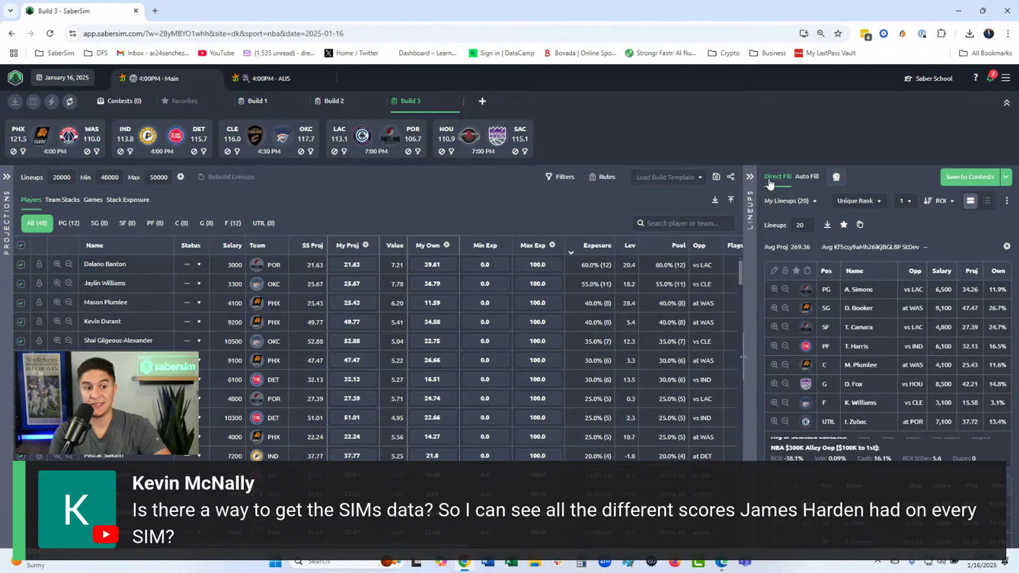
Collapse the lineups area and compare the player pool sorted by My Proj and by Value.
{"action": "left_click", "coordinate": [751, 178]}
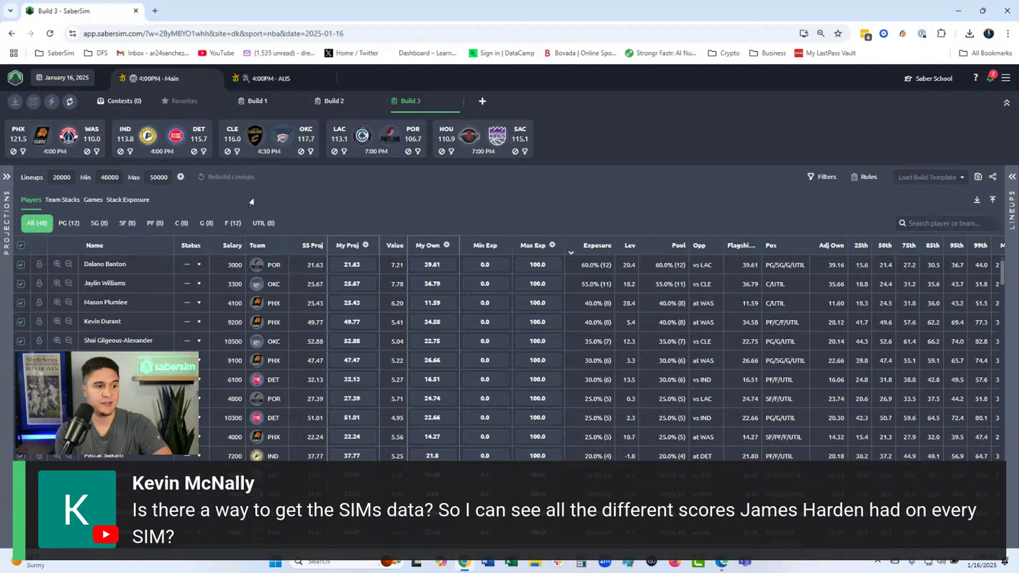
{"action": "left_click", "coordinate": [349, 245]}
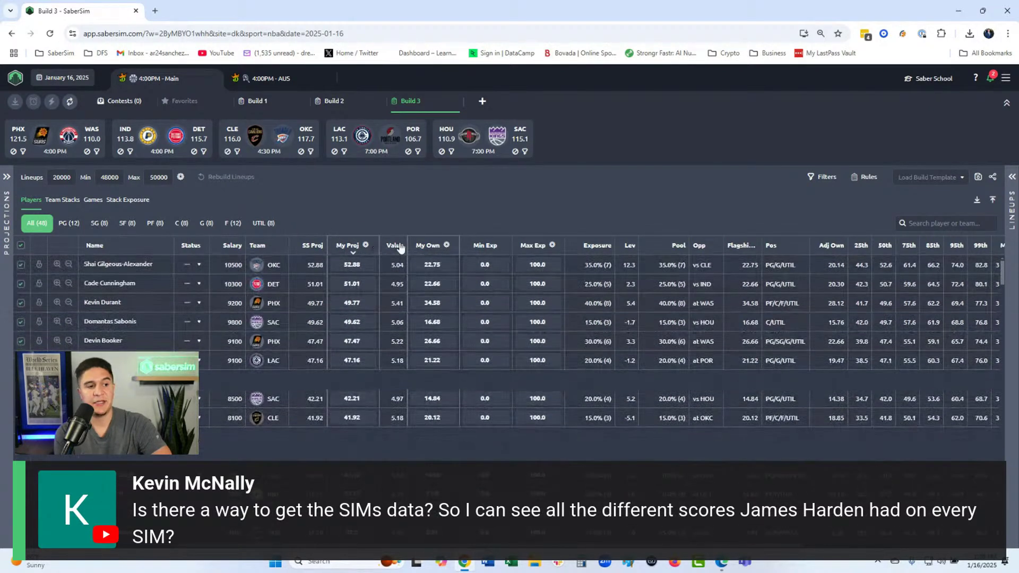
{"action": "left_click", "coordinate": [399, 247]}
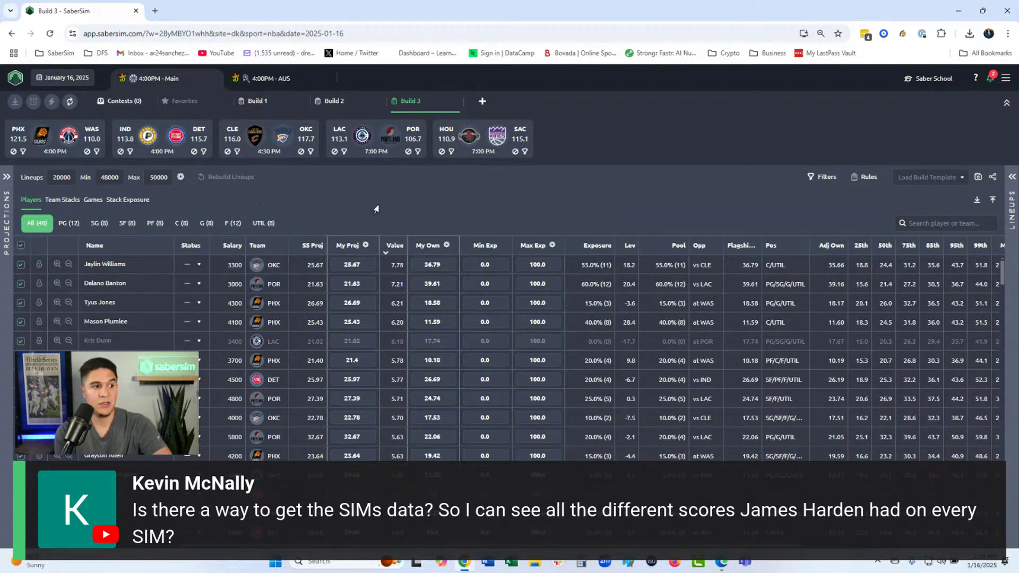
Show only the OKC players, examine them by projection, and clear the team filter.
{"action": "left_click", "coordinate": [311, 153]}
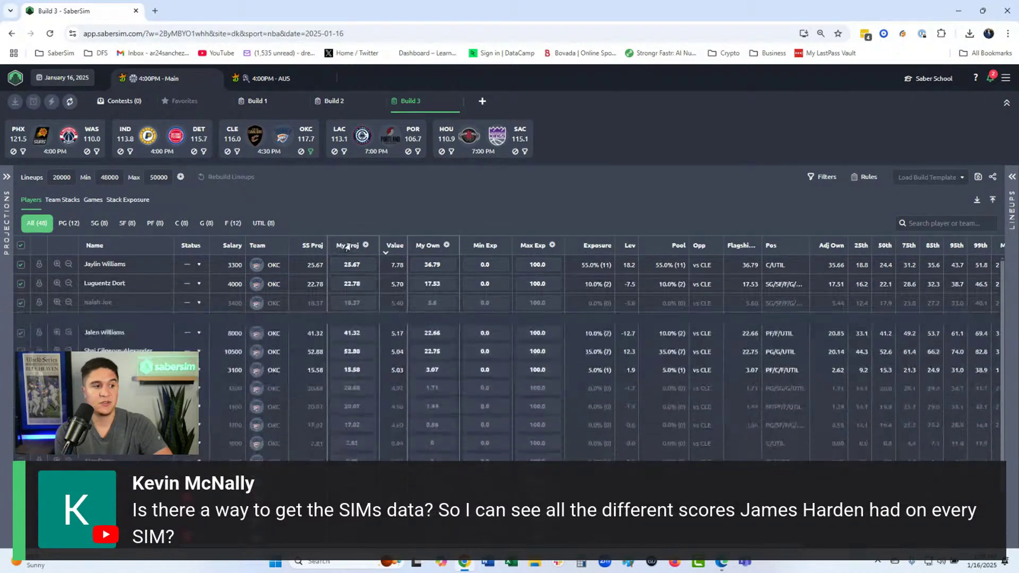
{"action": "scroll", "coordinate": [263, 416], "scroll_direction": "down", "scroll_amount": 3}
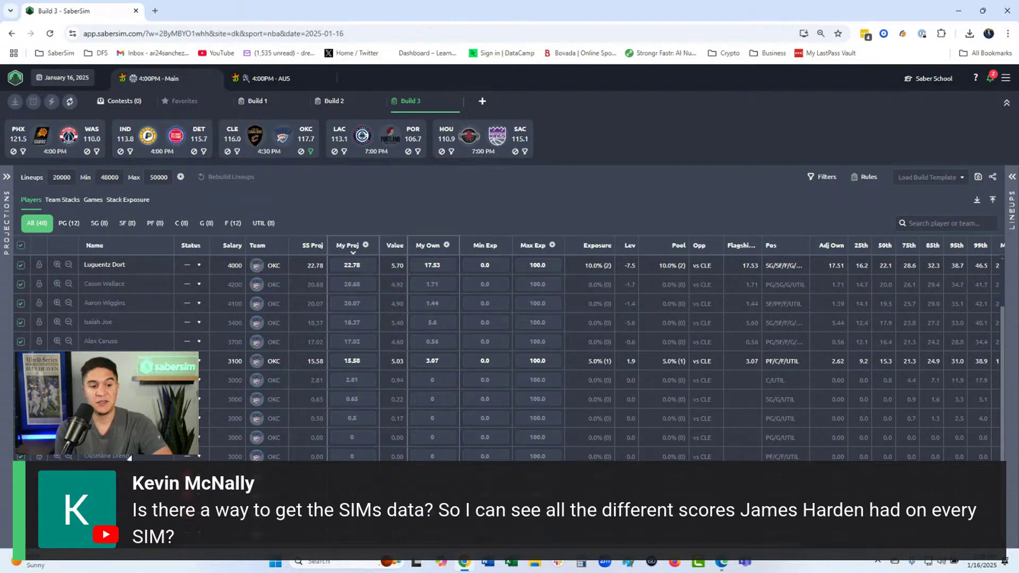
{"action": "scroll", "coordinate": [130, 456], "scroll_direction": "up", "scroll_amount": 1}
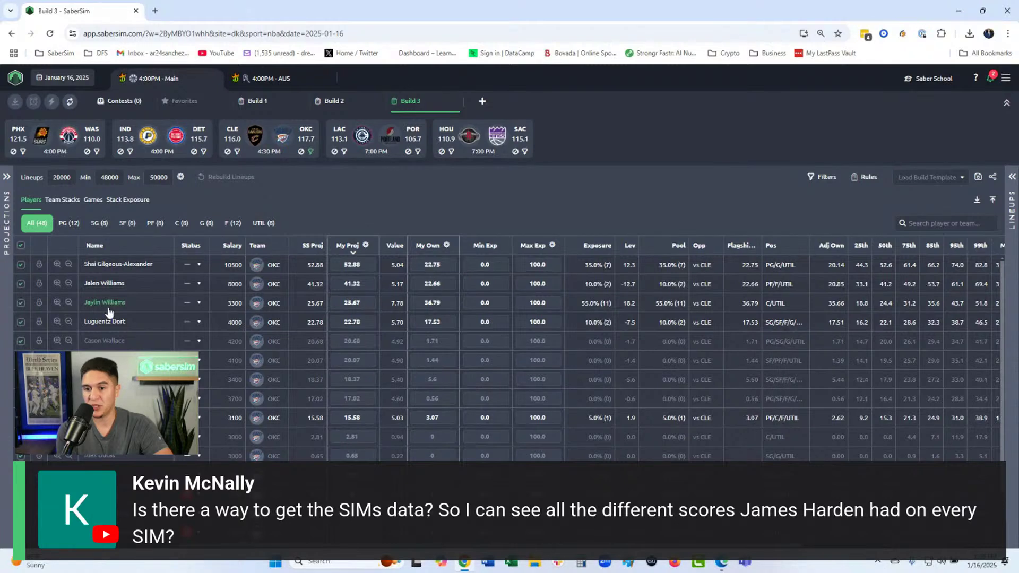
{"action": "left_click", "coordinate": [311, 152]}
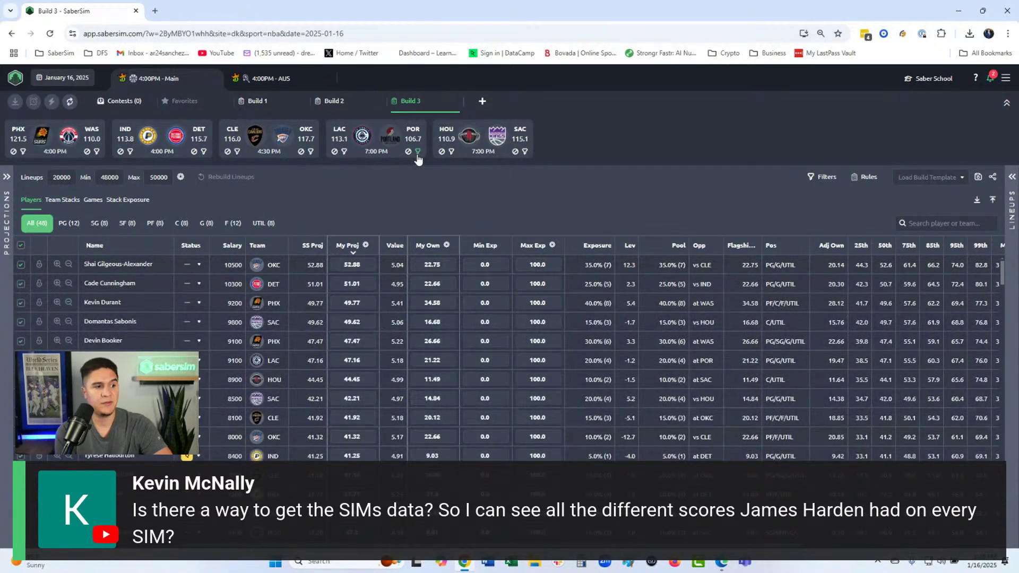
Show only the POR players, examine their projections and exposures, and clear the team filter.
{"action": "left_click", "coordinate": [418, 152]}
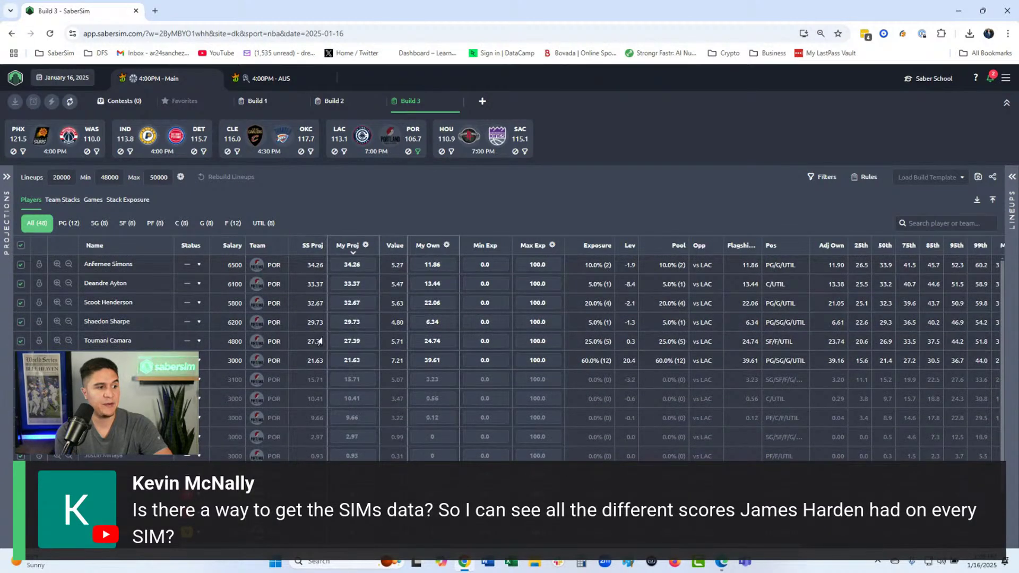
{"action": "scroll", "coordinate": [320, 342], "scroll_direction": "down", "scroll_amount": 3}
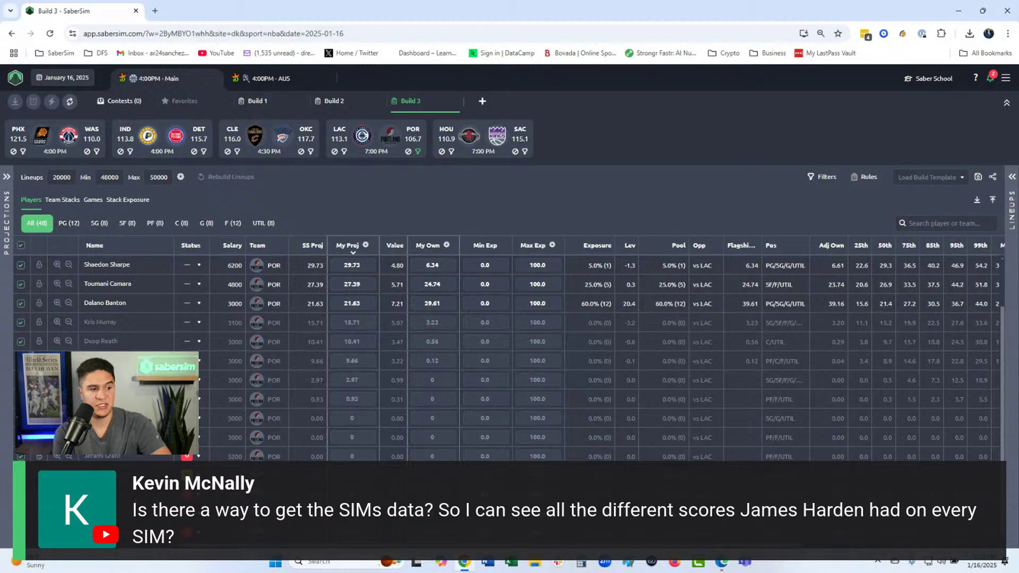
{"action": "scroll", "coordinate": [507, 357], "scroll_direction": "up", "scroll_amount": 1}
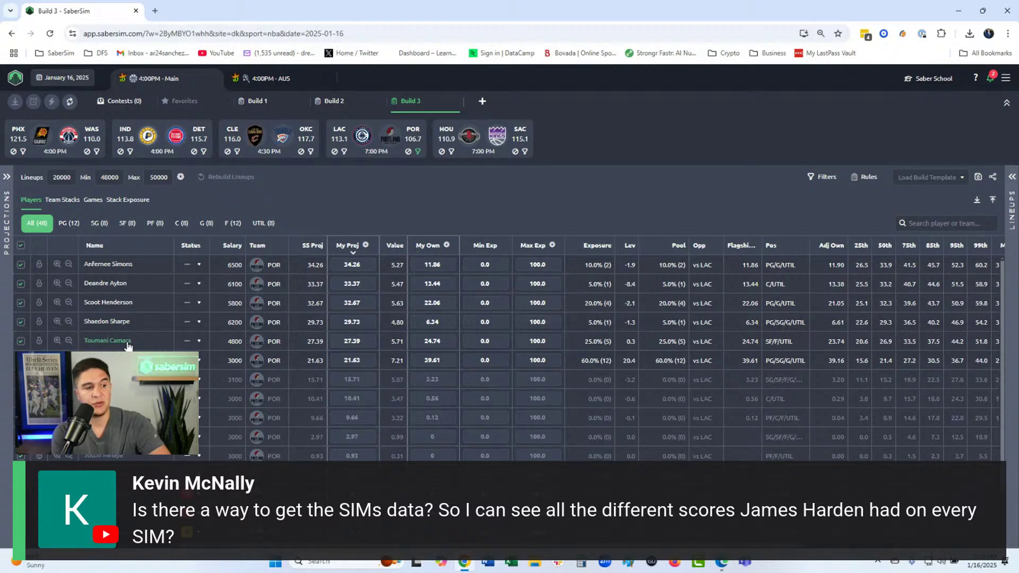
{"action": "scroll", "coordinate": [127, 349], "scroll_direction": "down", "scroll_amount": 1}
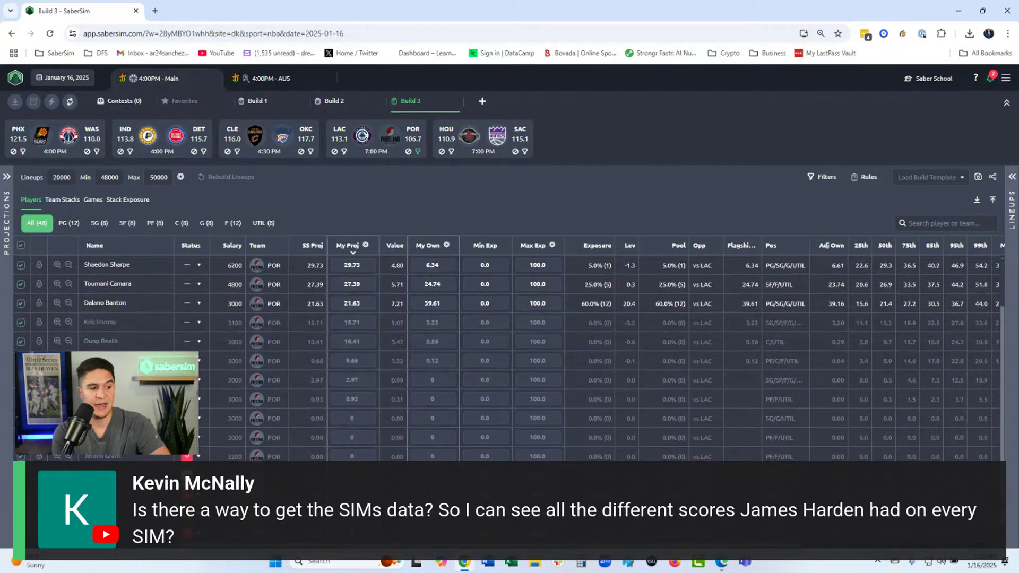
{"action": "scroll", "coordinate": [128, 349], "scroll_direction": "up", "scroll_amount": 1}
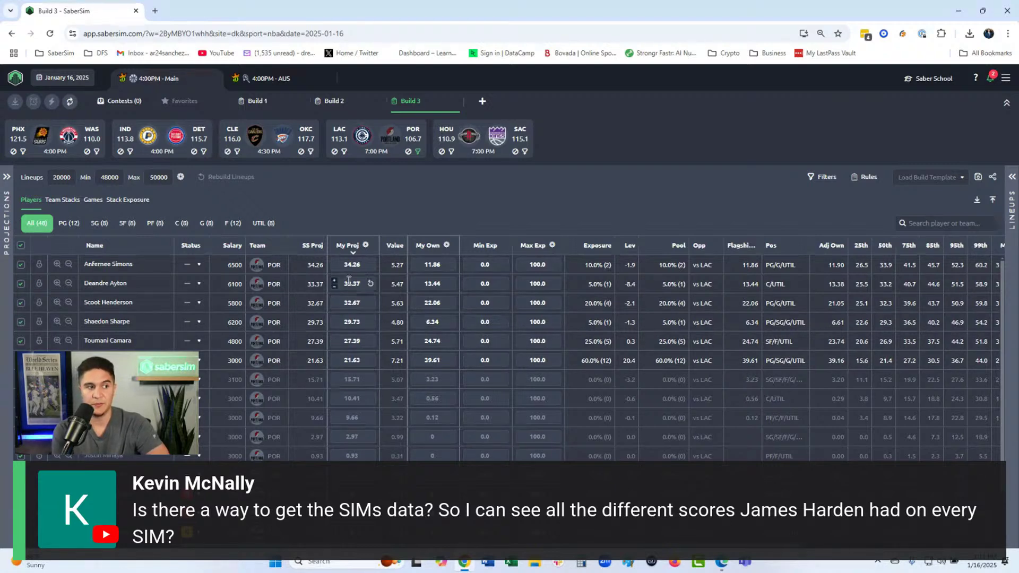
{"action": "left_click", "coordinate": [418, 152]}
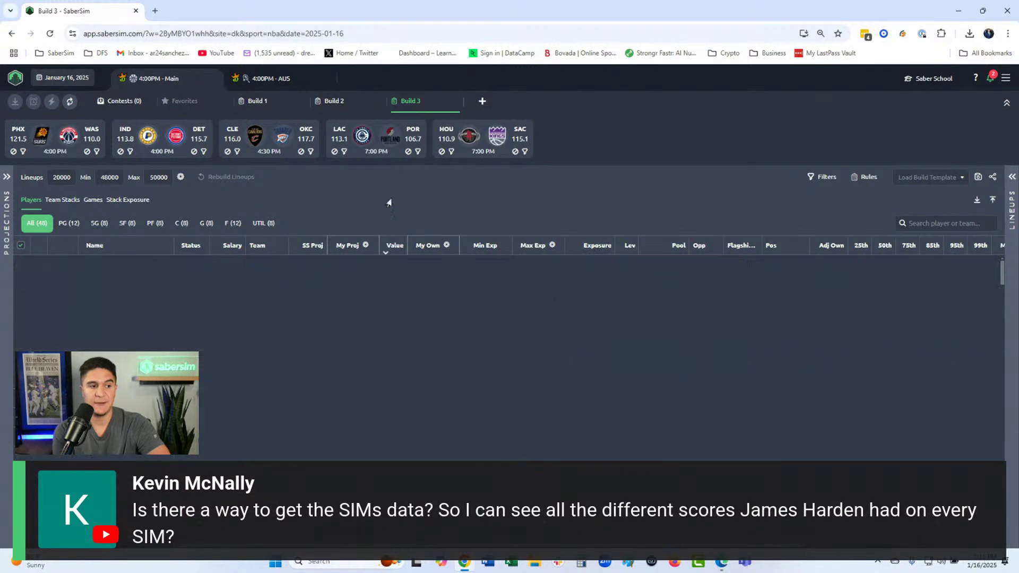
Sort the player pool by value and set the minimum lineup salary to 49000.
{"action": "left_click", "coordinate": [377, 244]}
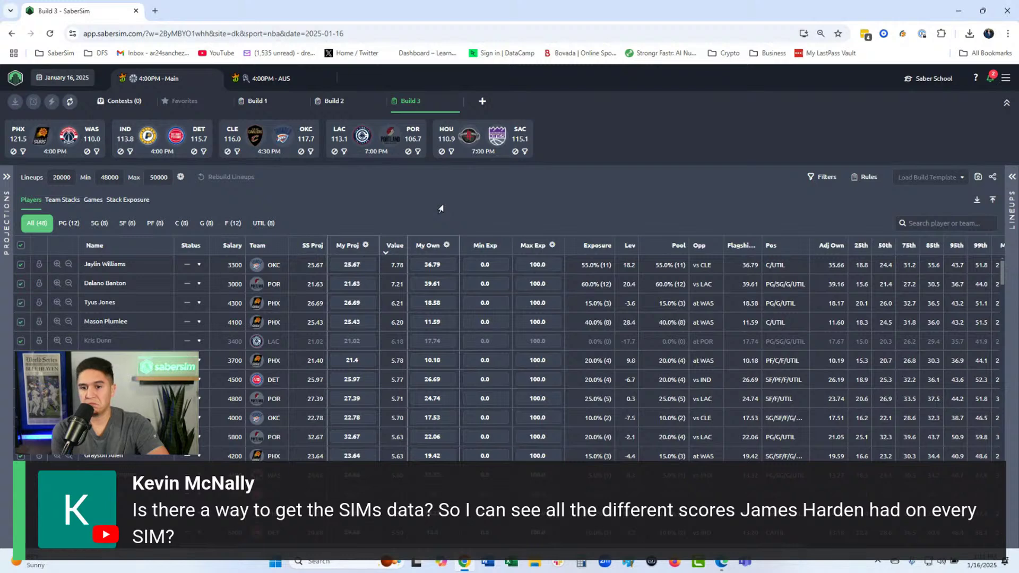
{"action": "double_click", "coordinate": [118, 176]}
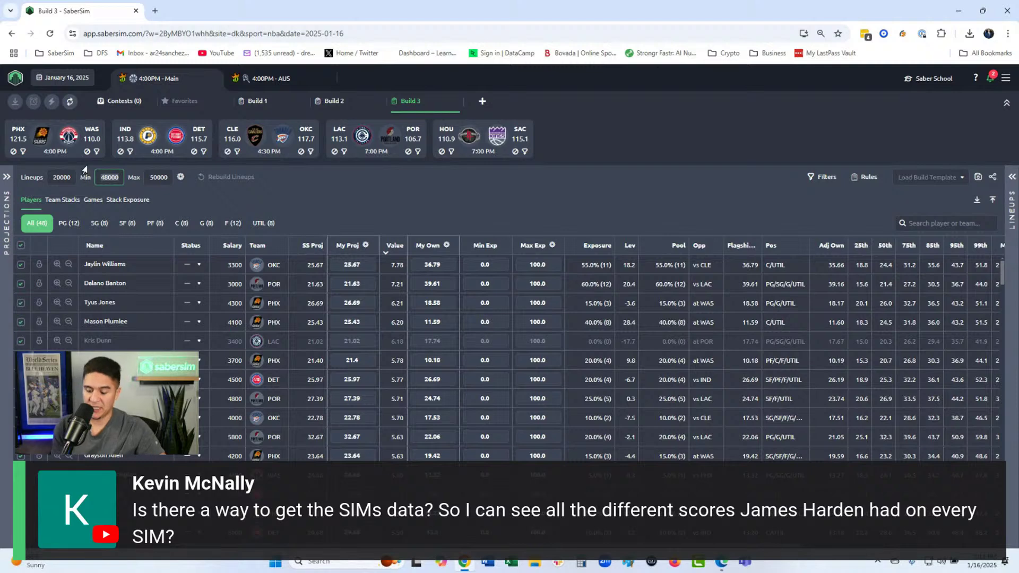
{"action": "type", "text": "49000"}
{"action": "left_click", "coordinate": [335, 204]}
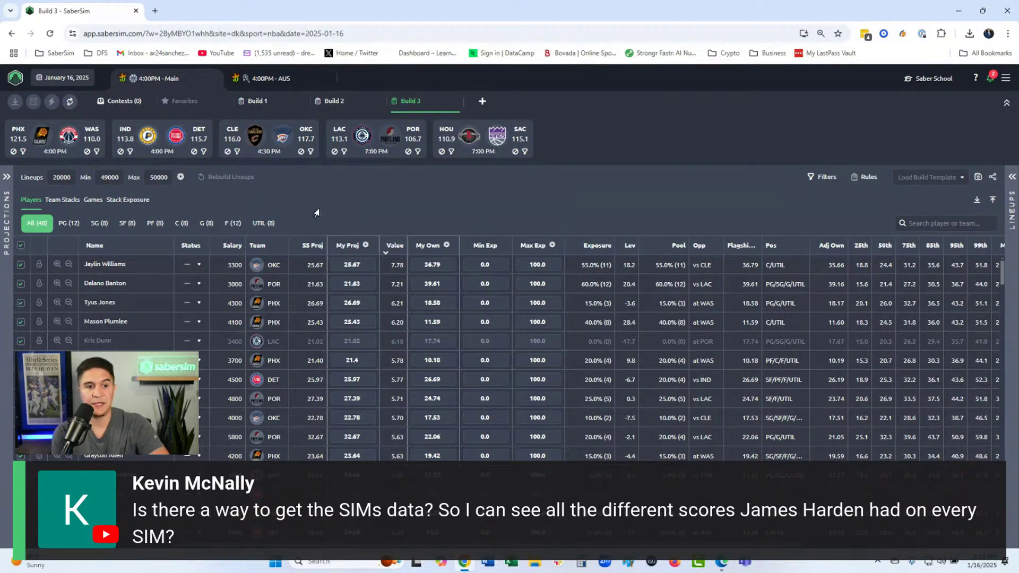
Enable the saved player filter NBA - 1/15/2025 1:10:44 PM and check its conditions without editing them.
{"action": "left_click", "coordinate": [815, 180]}
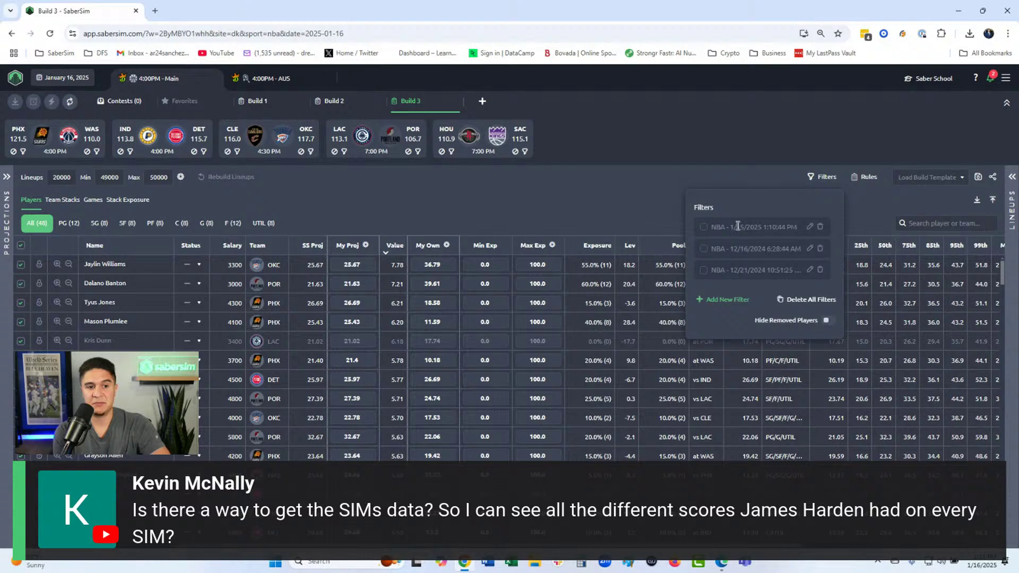
{"action": "left_click", "coordinate": [703, 227]}
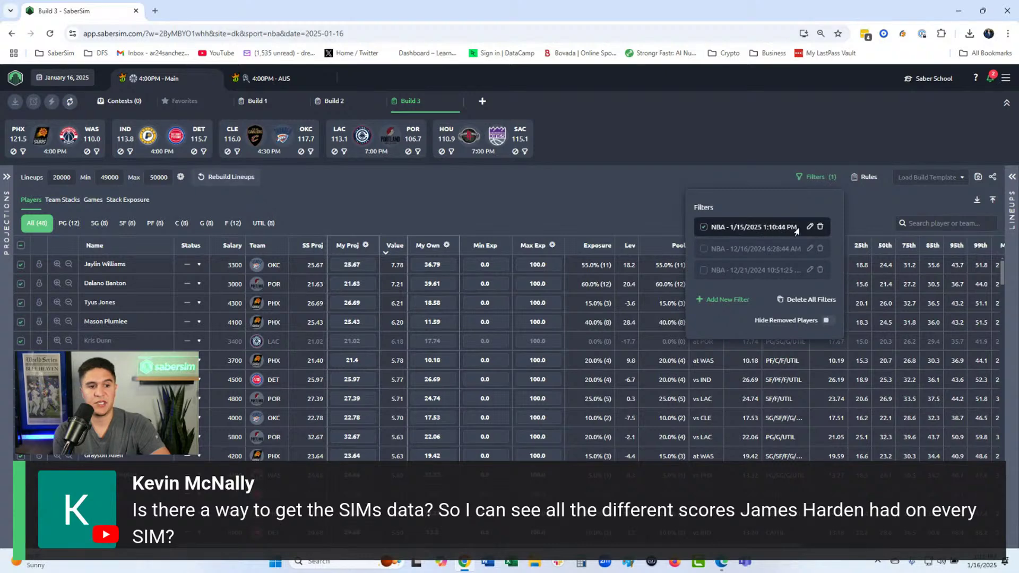
{"action": "left_click", "coordinate": [810, 227]}
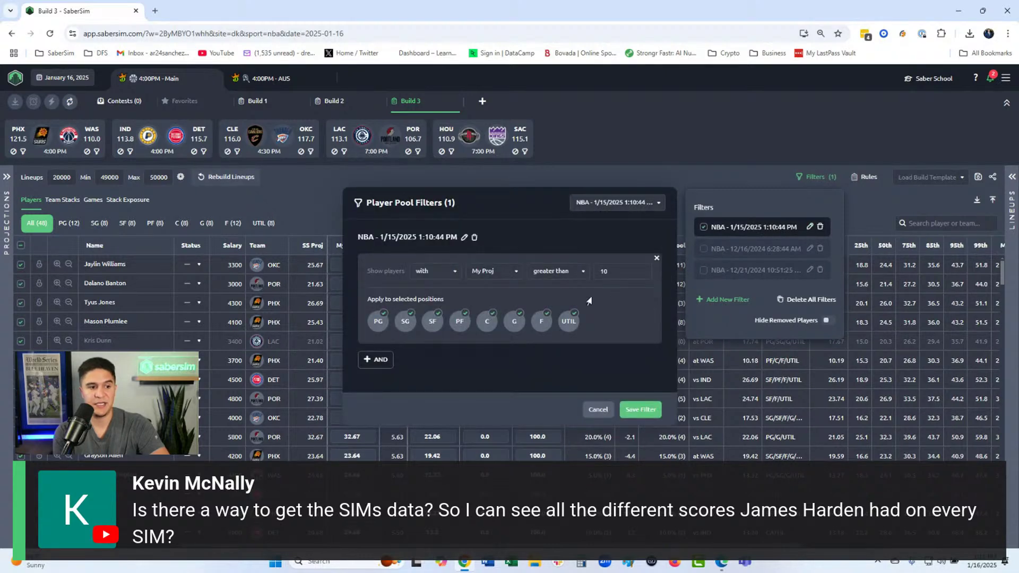
{"action": "left_click", "coordinate": [597, 411]}
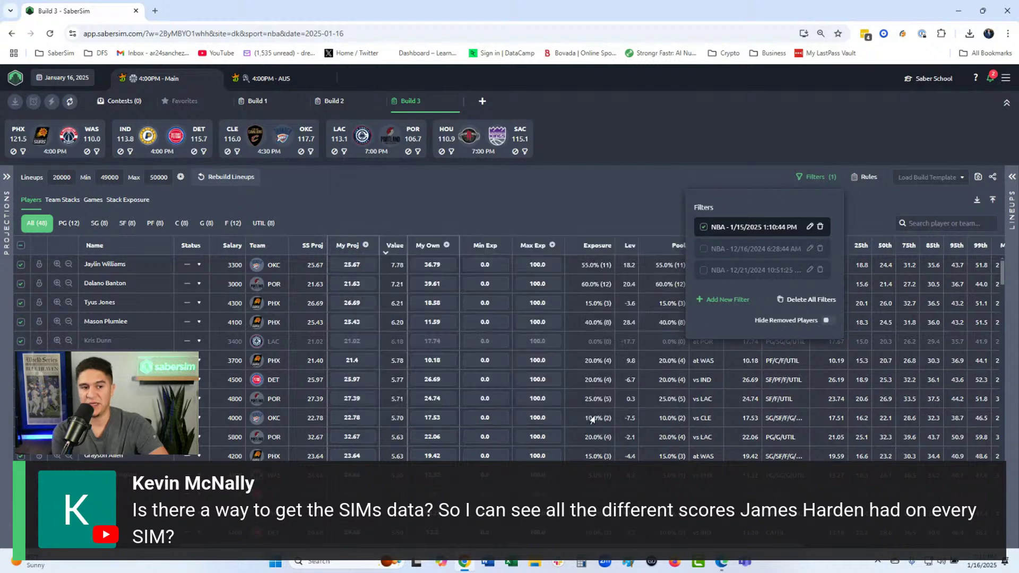
{"action": "left_click", "coordinate": [650, 200]}
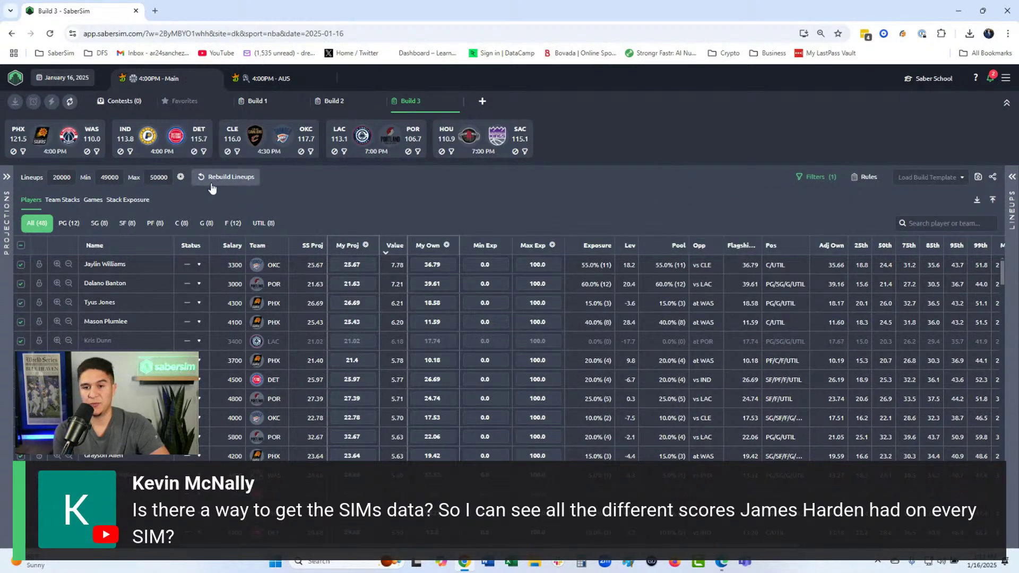
Bring back the lineups beside the player pool, sort the players by exposure and narrow the Name column.
{"action": "left_click", "coordinate": [1010, 183]}
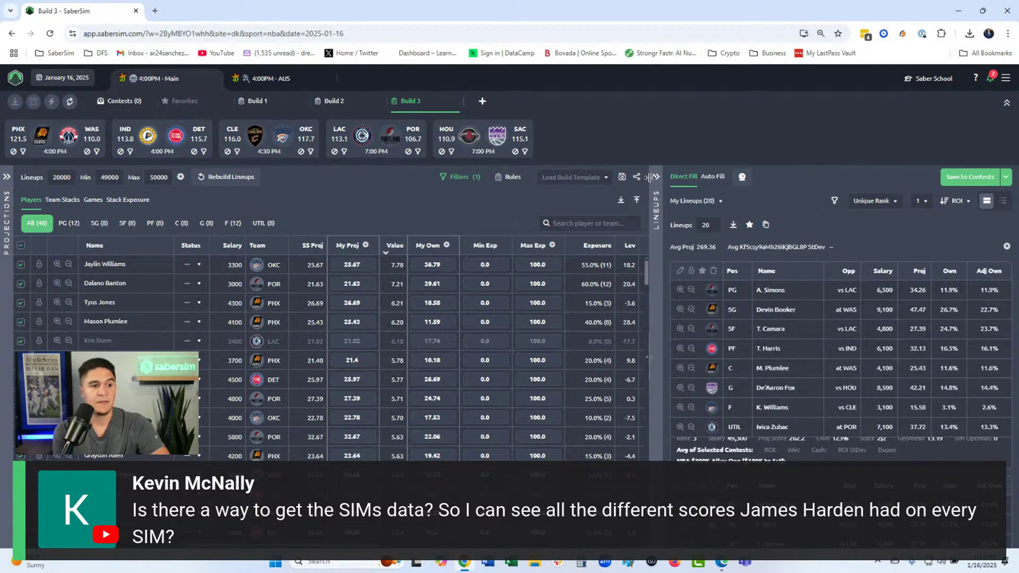
{"action": "left_click", "coordinate": [592, 248]}
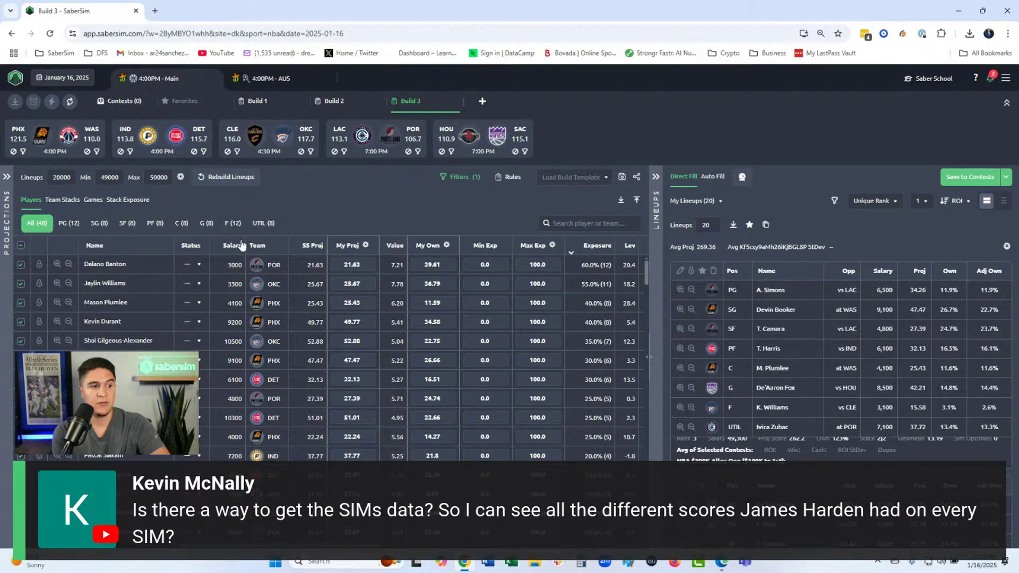
{"action": "left_click_drag", "start_coordinate": [173, 250], "coordinate": [133, 249]}
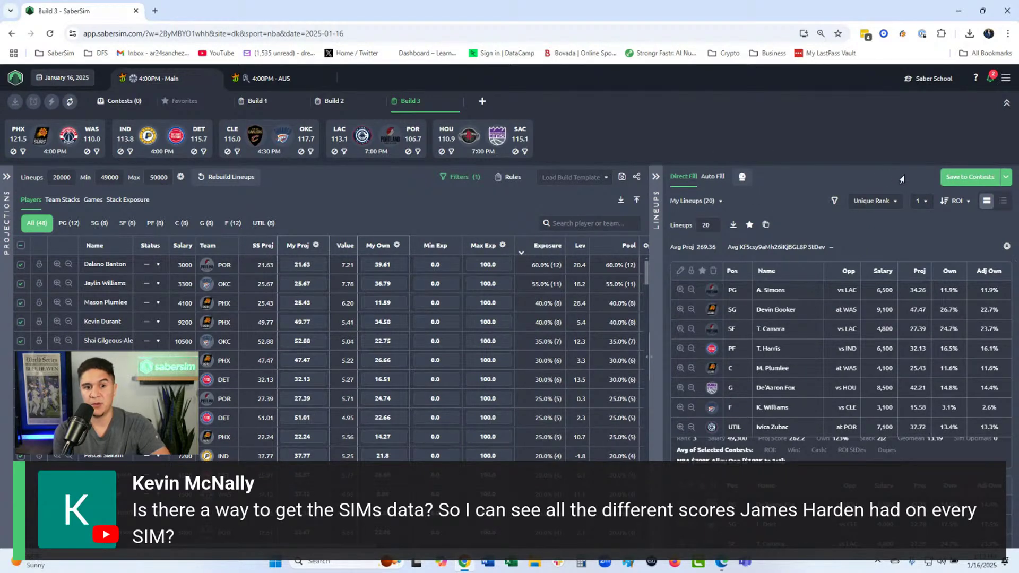
Sort the lineups by contest sims ROI for the NBA $300K Alley Oop [$100K to 1st] contest.
{"action": "left_click", "coordinate": [956, 203]}
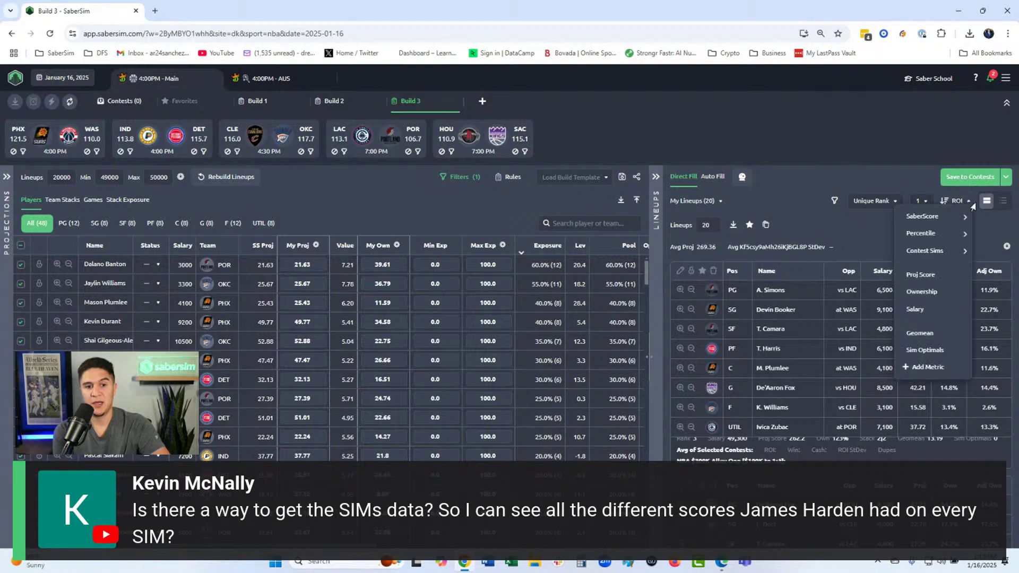
{"action": "mouse_move", "coordinate": [934, 251]}
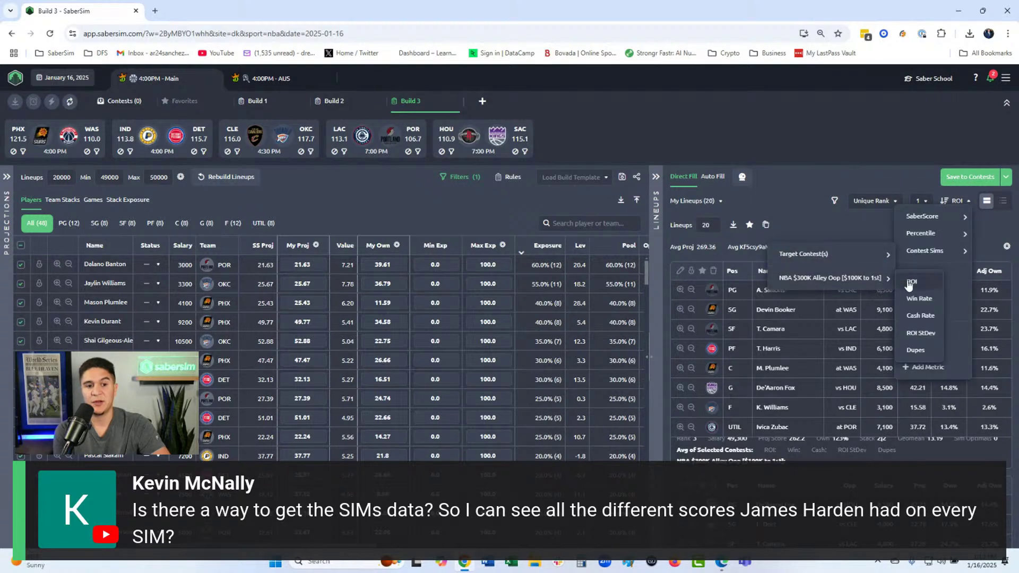
{"action": "left_click", "coordinate": [905, 282]}
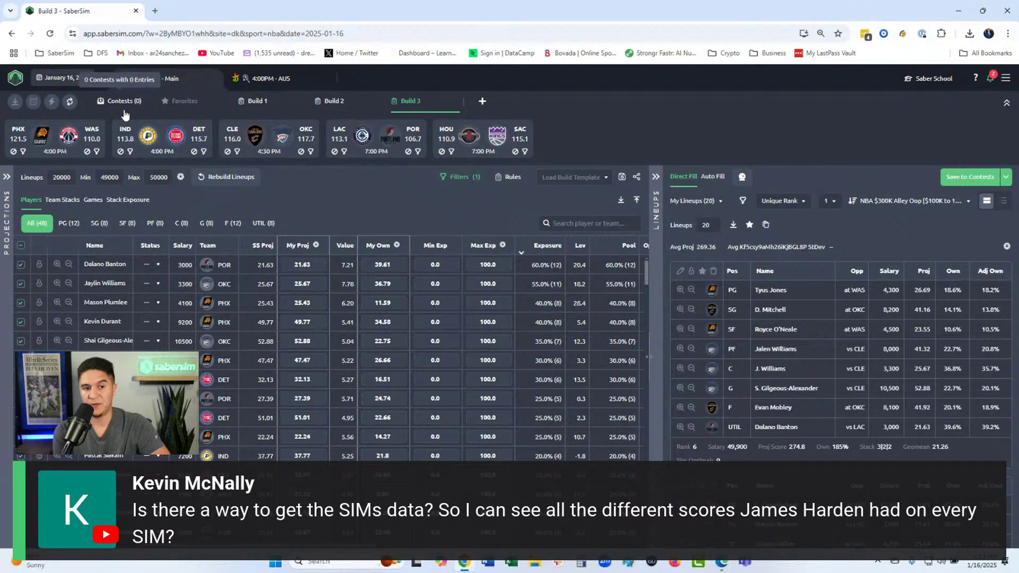
Remove the average ROI StDev aggregate metric from the lineups and add an average contest sims ROI metric for the target contests.
{"action": "left_click", "coordinate": [1007, 246]}
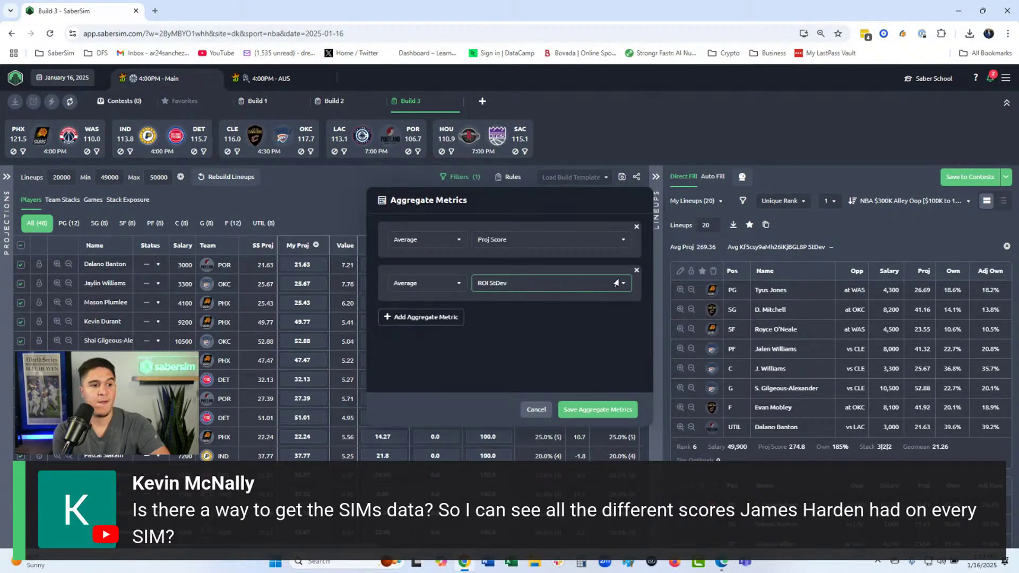
{"action": "left_click", "coordinate": [635, 271]}
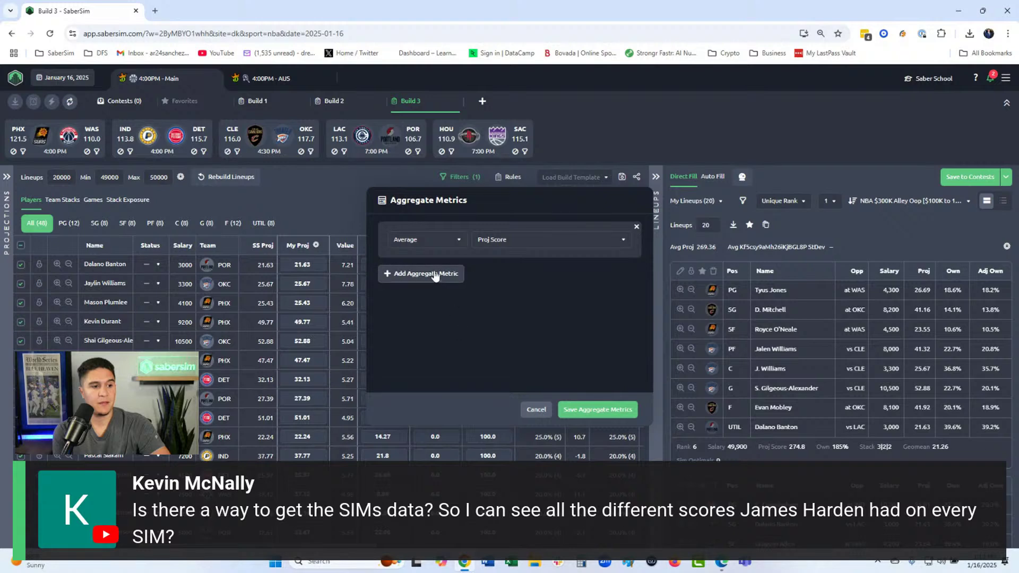
{"action": "left_click", "coordinate": [435, 280]}
{"action": "left_click", "coordinate": [422, 284]}
{"action": "left_click", "coordinate": [419, 302]}
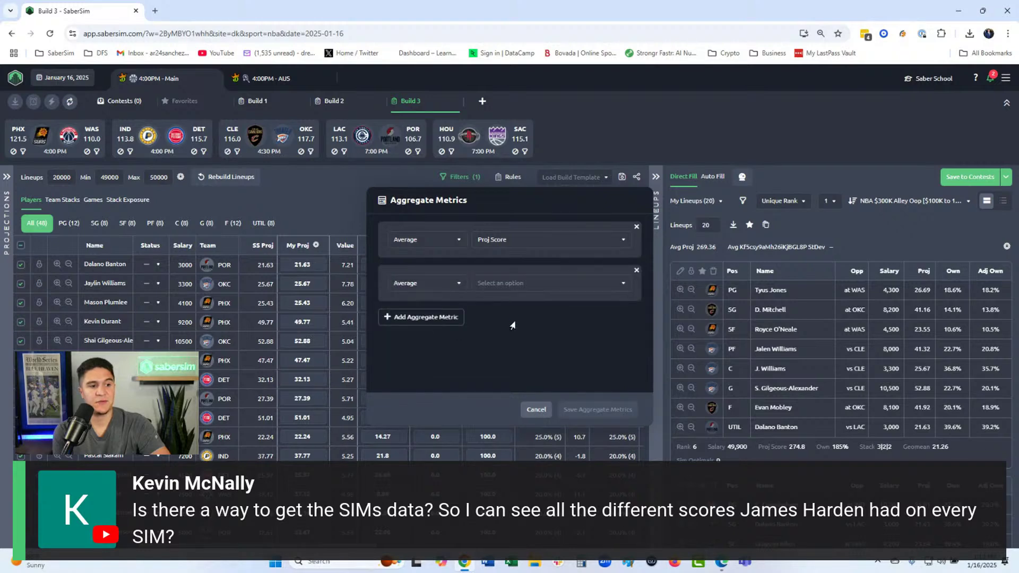
{"action": "left_click", "coordinate": [525, 284]}
{"action": "mouse_move", "coordinate": [512, 337]}
{"action": "left_click", "coordinate": [694, 344]}
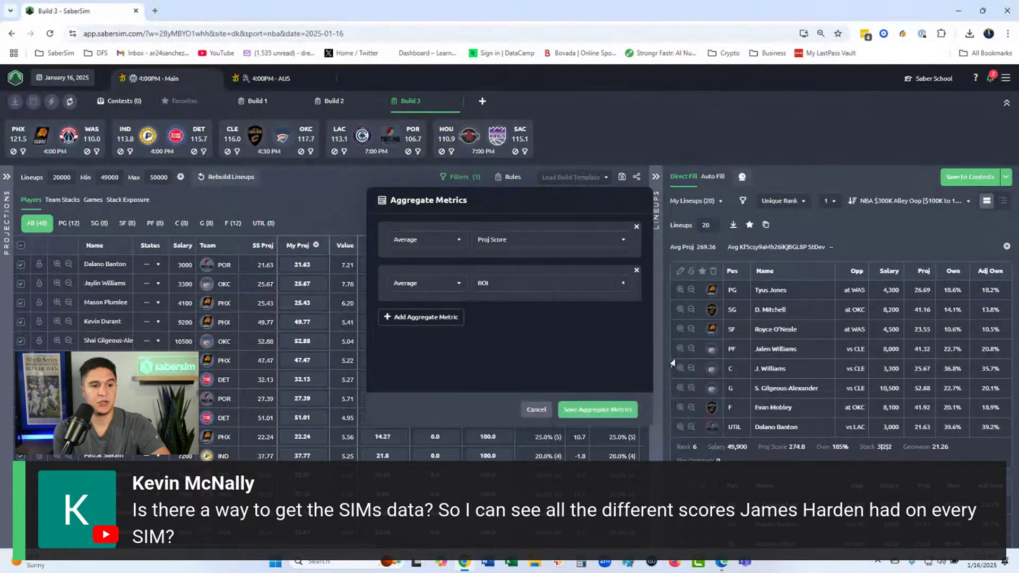
Switch the added metric to the ROI of the NBA $300K Alley Oop [$100K to 1st] contest and save the aggregate metrics.
{"action": "left_click", "coordinate": [579, 283]}
{"action": "mouse_move", "coordinate": [552, 340]}
{"action": "mouse_move", "coordinate": [610, 365]}
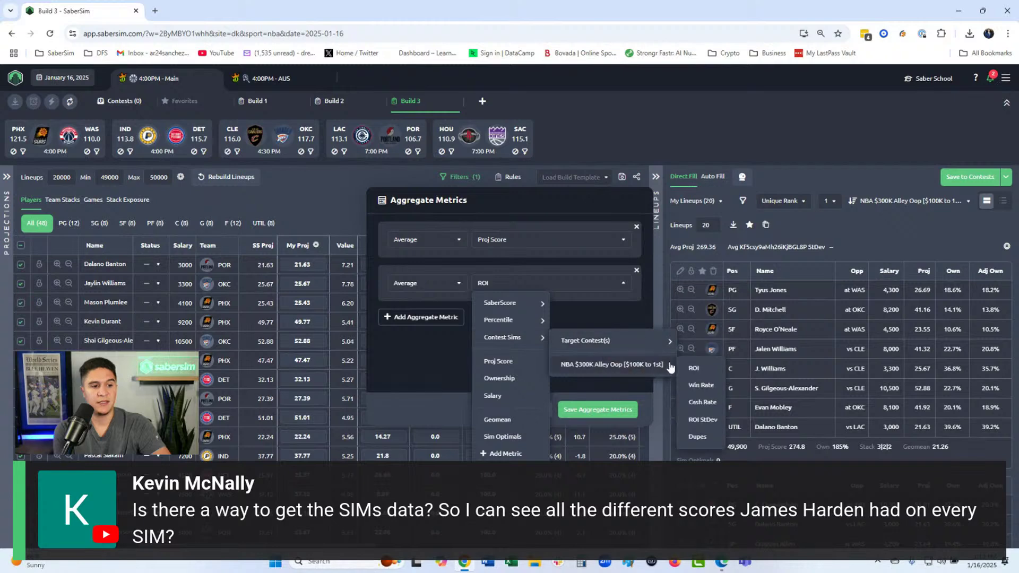
{"action": "left_click", "coordinate": [696, 368]}
{"action": "left_click", "coordinate": [598, 409]}
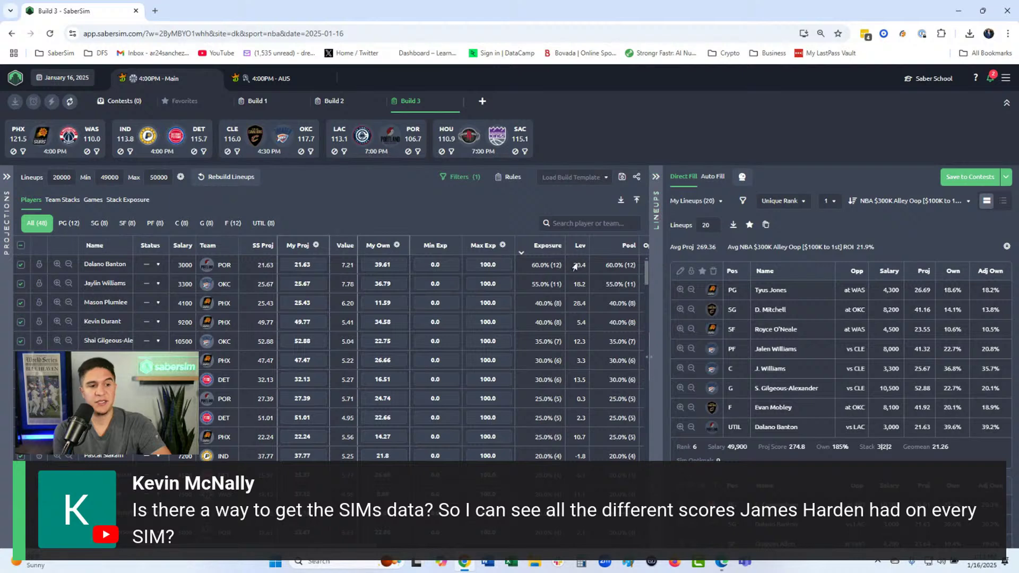
Toggle the lineups' minimum uniques between 2 and 1, ending at 2.
{"action": "mouse_move", "coordinate": [578, 258]}
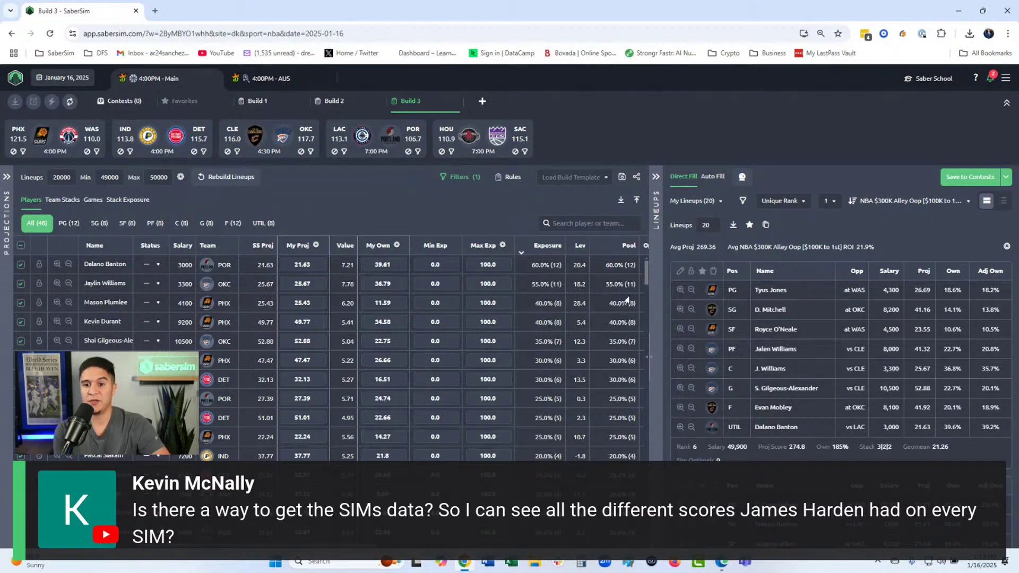
{"action": "left_click", "coordinate": [829, 201]}
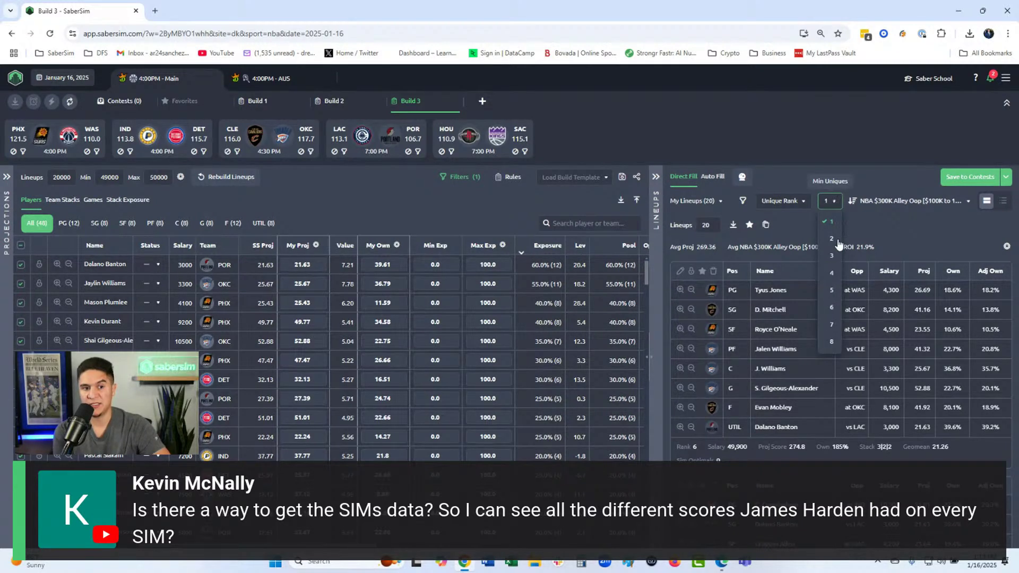
{"action": "key", "text": "Return"}
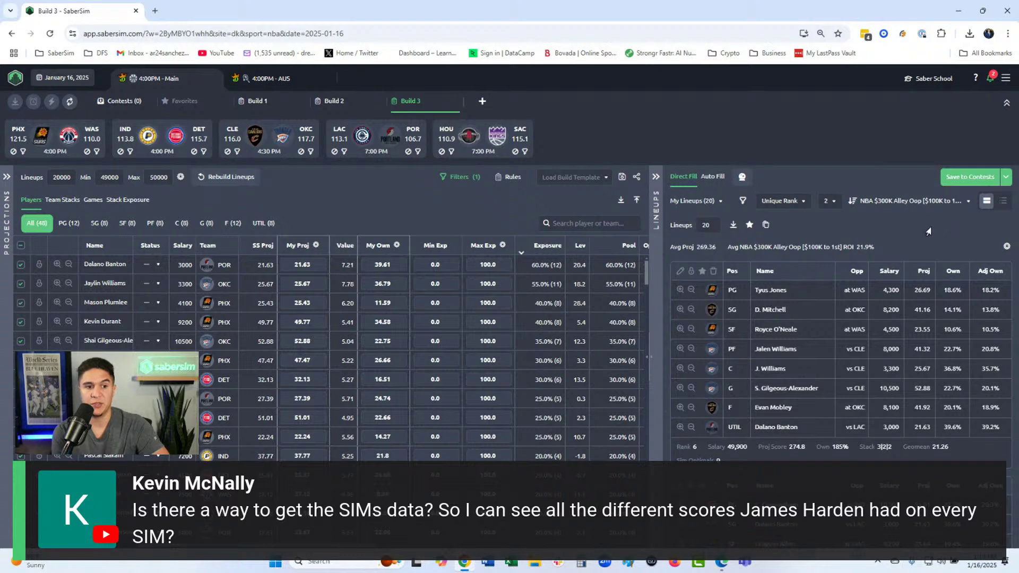
{"action": "left_click", "coordinate": [828, 202]}
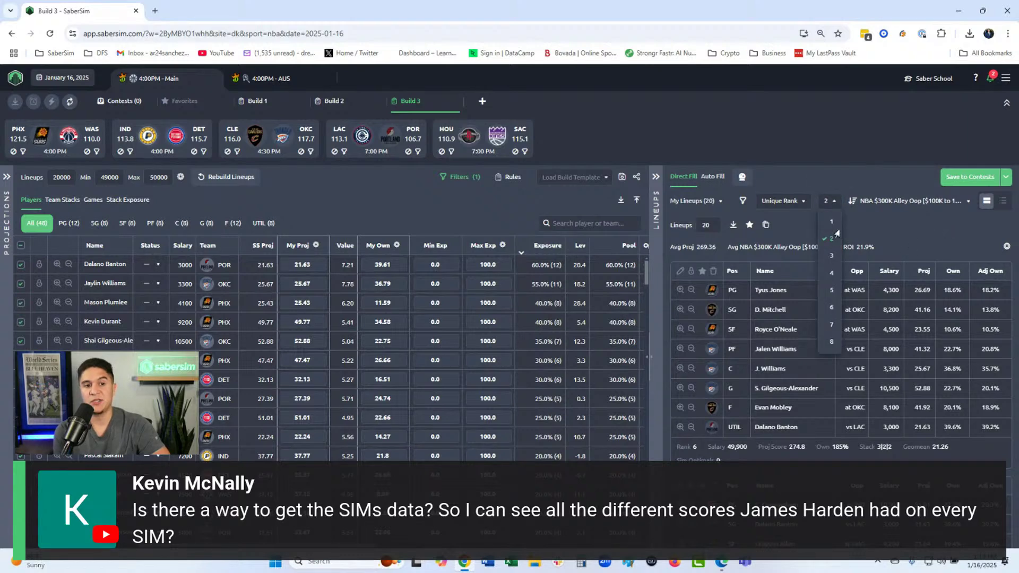
{"action": "left_click", "coordinate": [832, 221]}
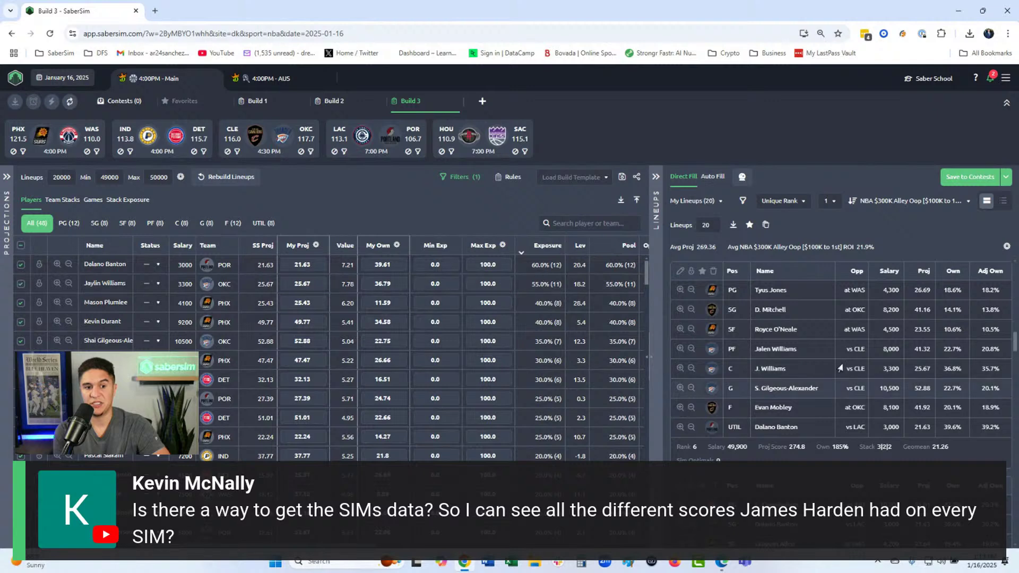
{"action": "left_click", "coordinate": [826, 201]}
{"action": "left_click", "coordinate": [831, 238]}
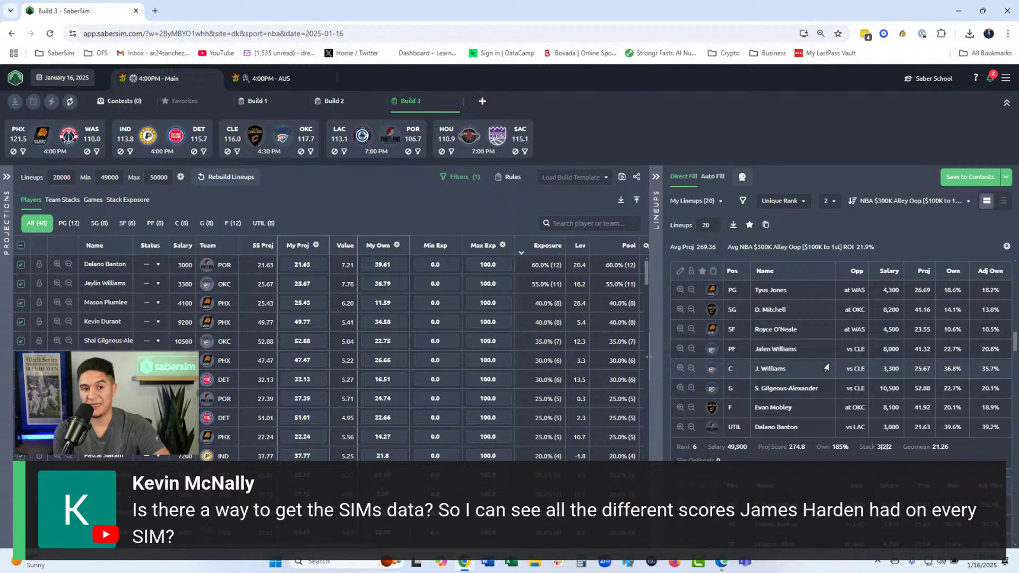
Raise the lineups' minimum uniques to 3 and to 4 to compare lineup count and average ROI.
{"action": "left_click", "coordinate": [830, 200]}
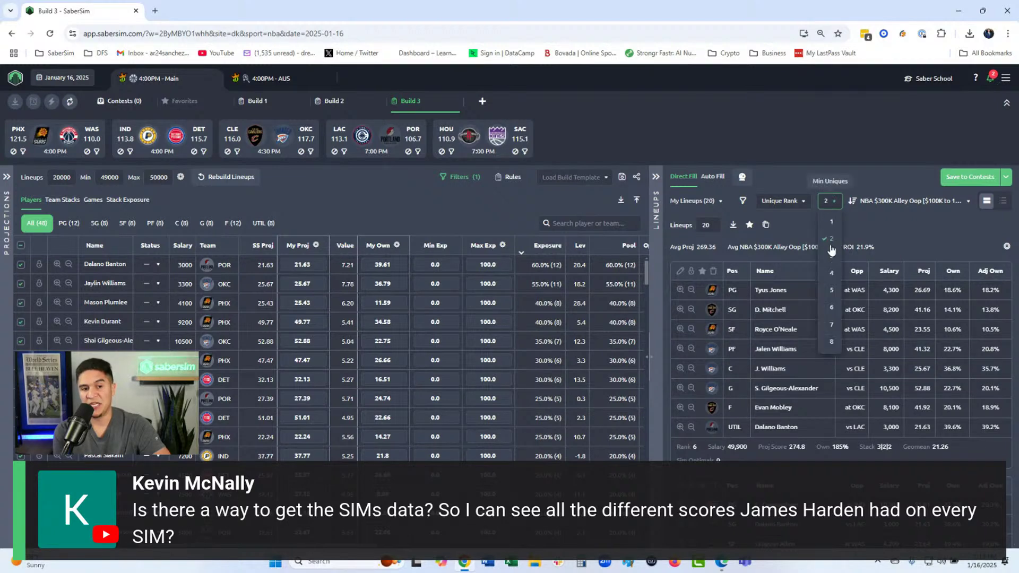
{"action": "left_click", "coordinate": [832, 259]}
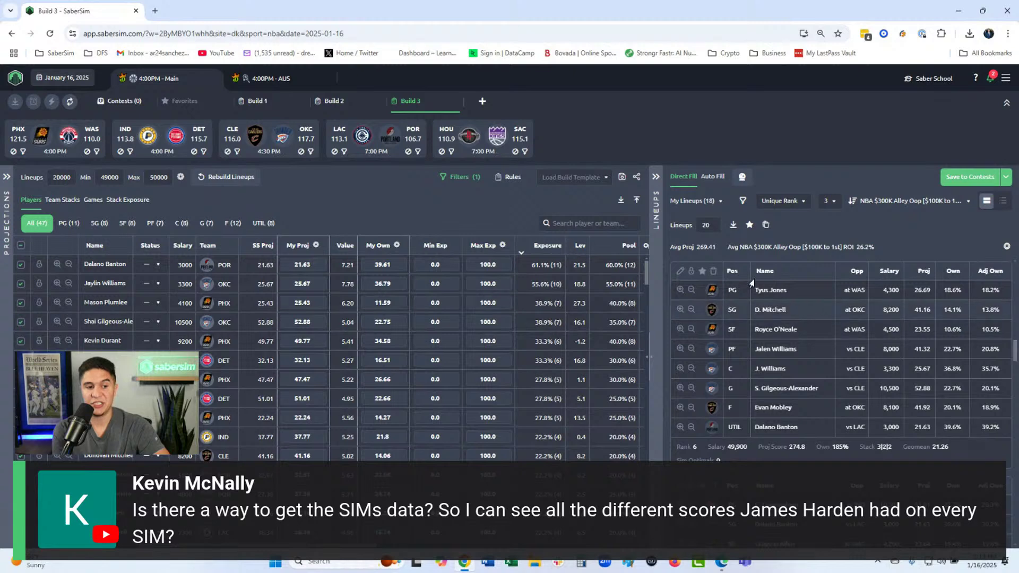
{"action": "left_click", "coordinate": [821, 204]}
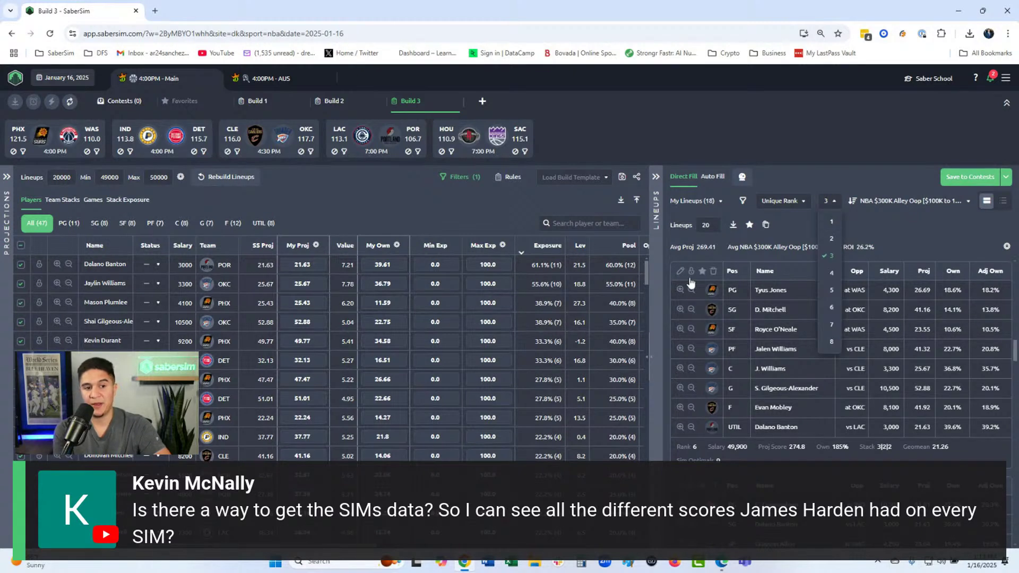
{"action": "left_click", "coordinate": [832, 273]}
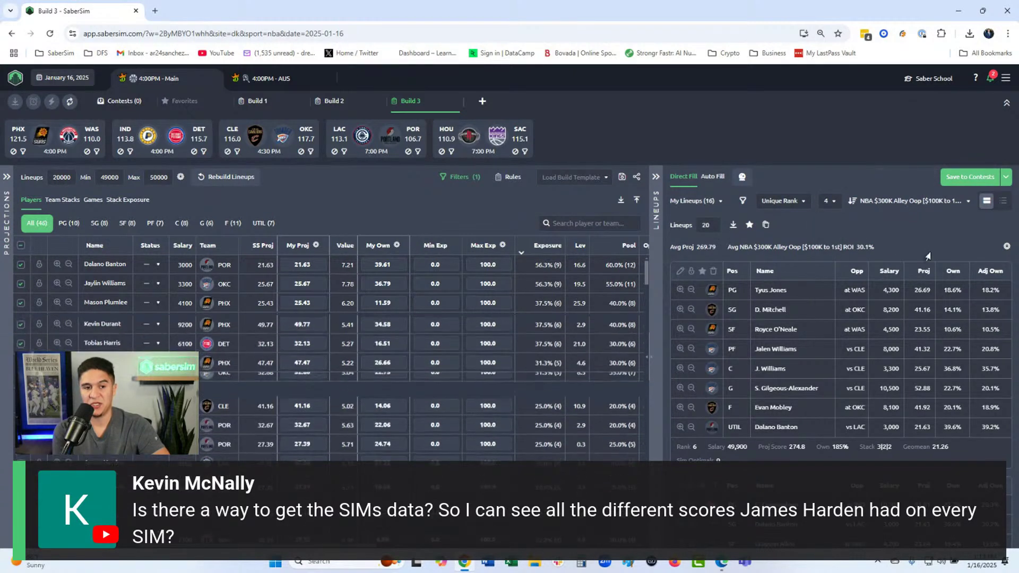
Lower the lineups' minimum uniques stepwise to 3 and 2.
{"action": "left_click", "coordinate": [828, 202]}
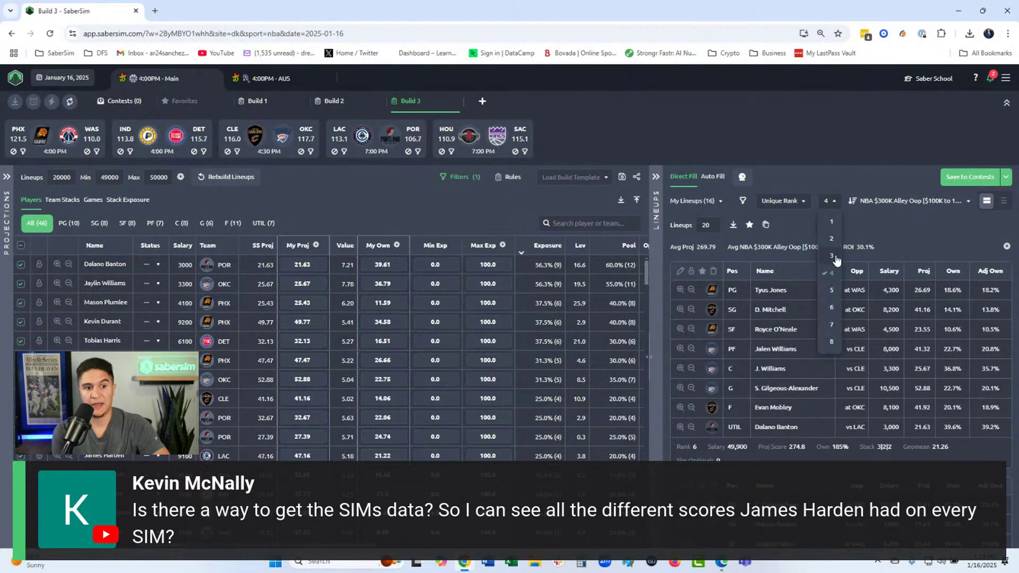
{"action": "left_click", "coordinate": [832, 256]}
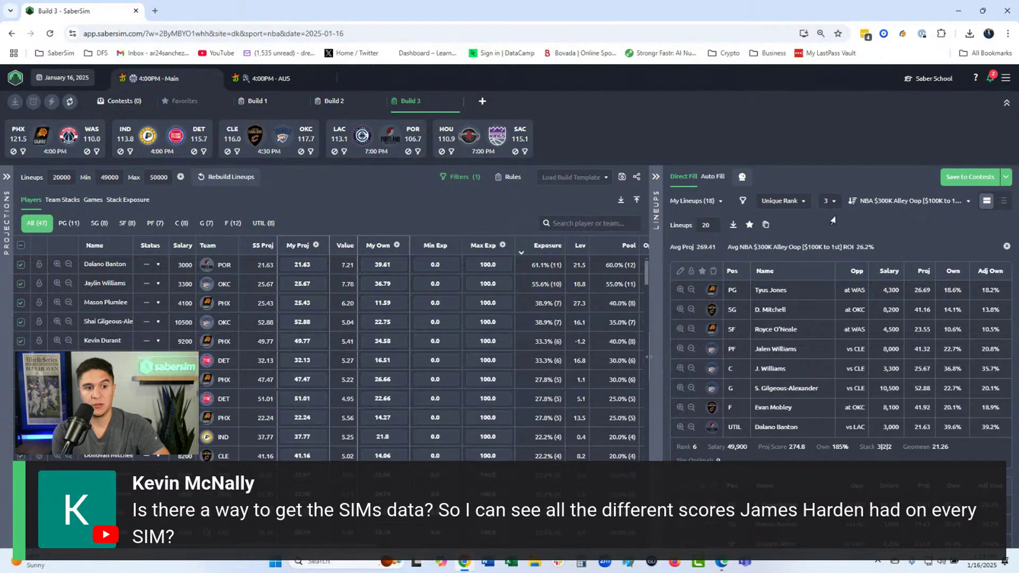
{"action": "left_click", "coordinate": [829, 204]}
{"action": "left_click", "coordinate": [828, 240]}
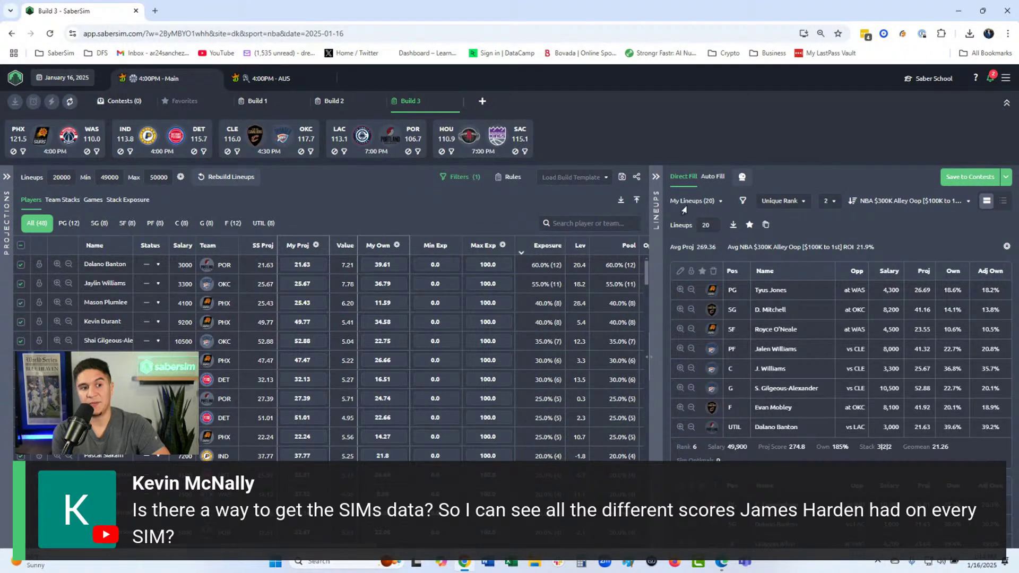
Try minimum uniques of 3 and check the My Lineups options without changing the selection.
{"action": "left_click", "coordinate": [824, 207]}
{"action": "left_click", "coordinate": [843, 247]}
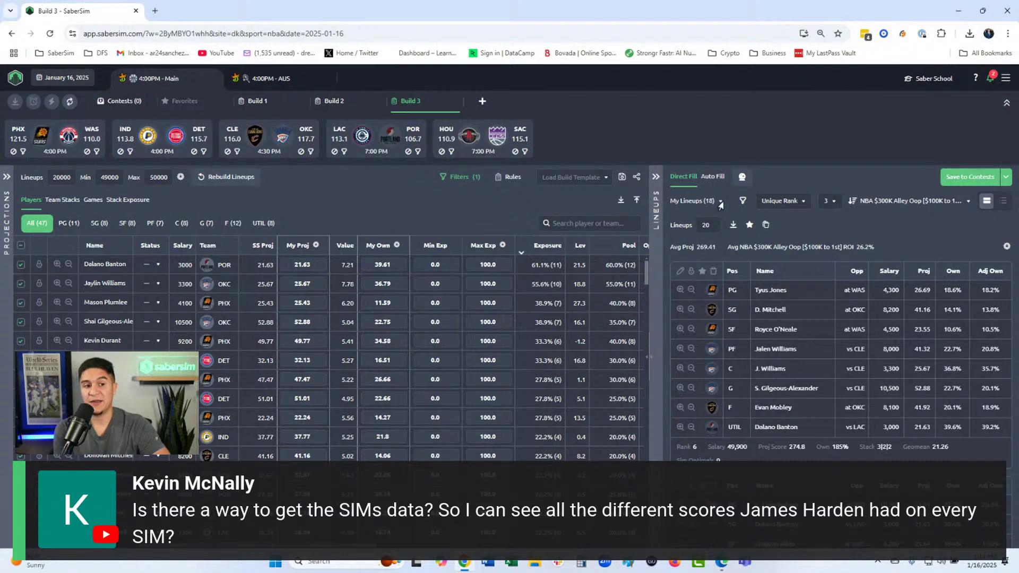
{"action": "left_click", "coordinate": [720, 202]}
{"action": "left_click", "coordinate": [890, 230]}
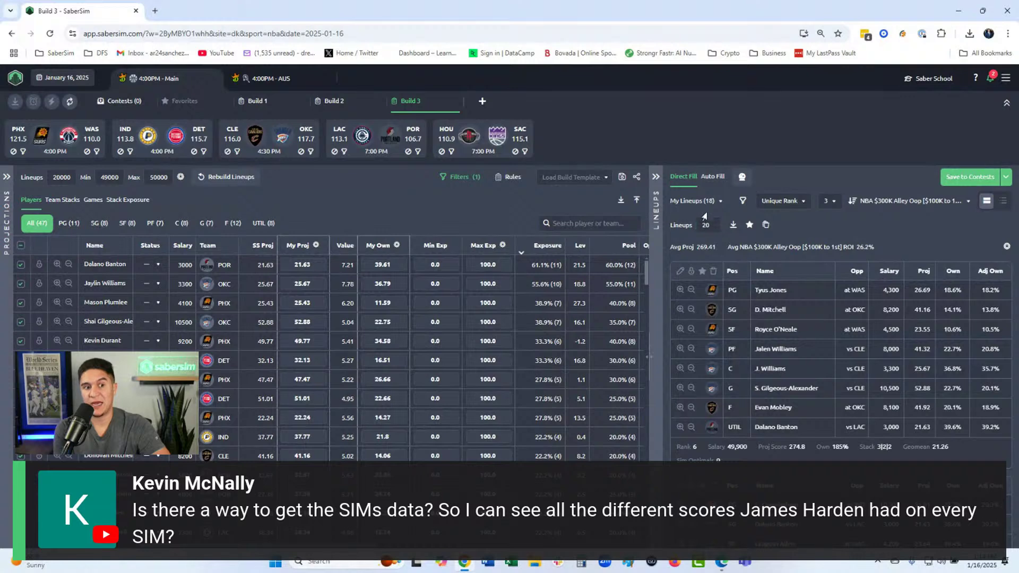
Return the lineups' minimum uniques setting to 2.
{"action": "left_click", "coordinate": [829, 205]}
{"action": "left_click", "coordinate": [828, 239]}
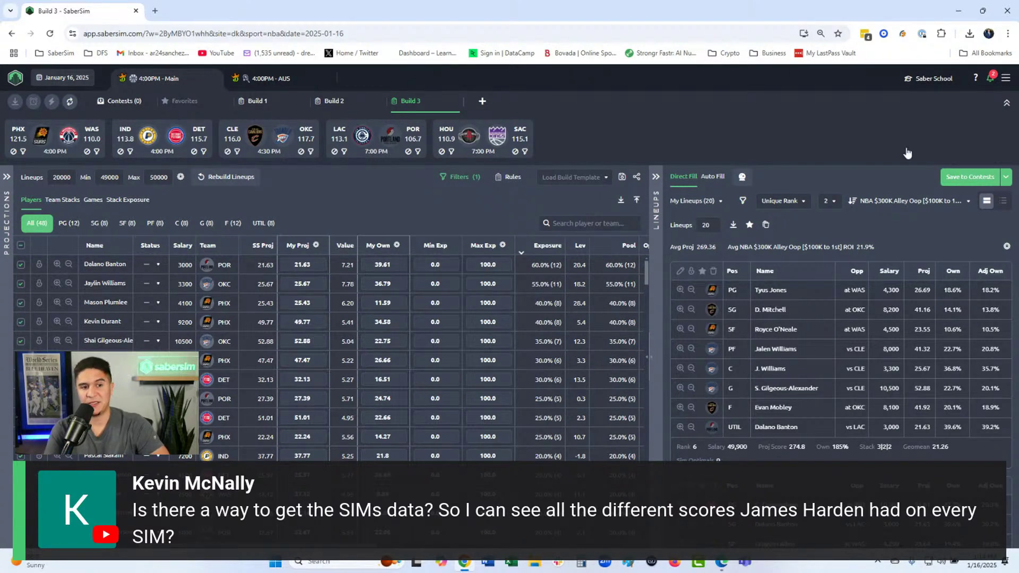
{"action": "left_click", "coordinate": [963, 180]}
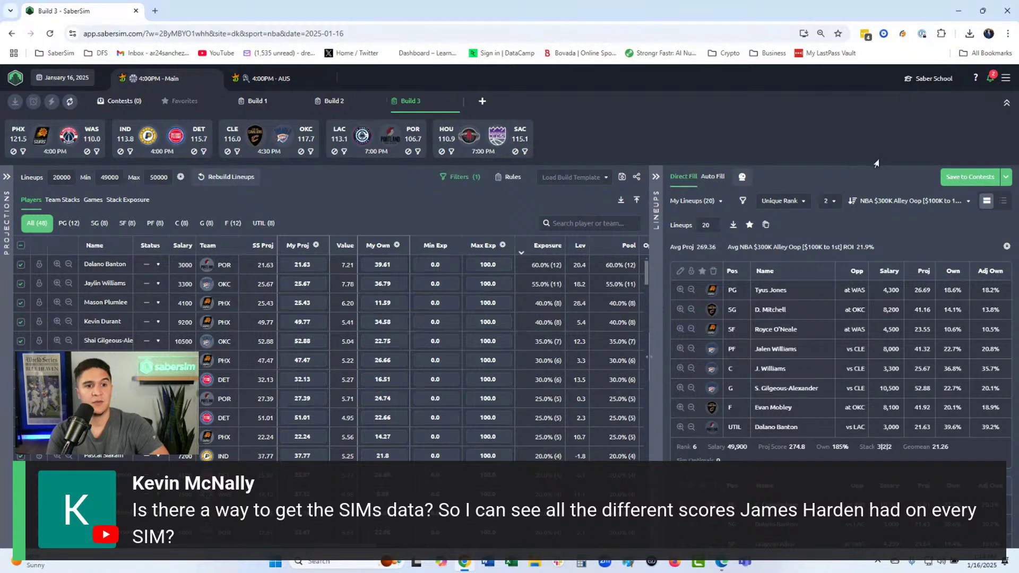